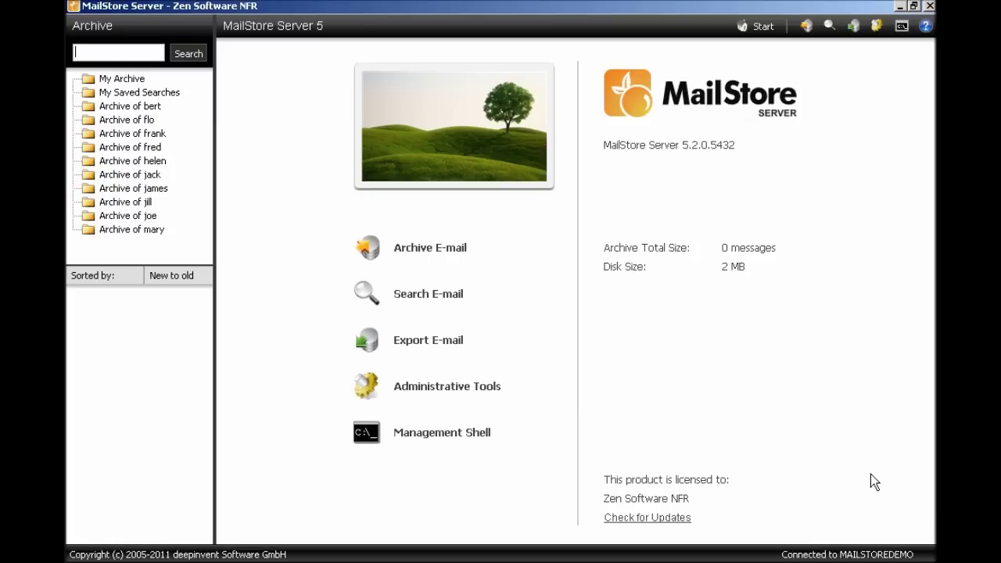
Go to the archiving profiles, and open the Storage Locations settings in Administrative Tools
left_click(372, 244)
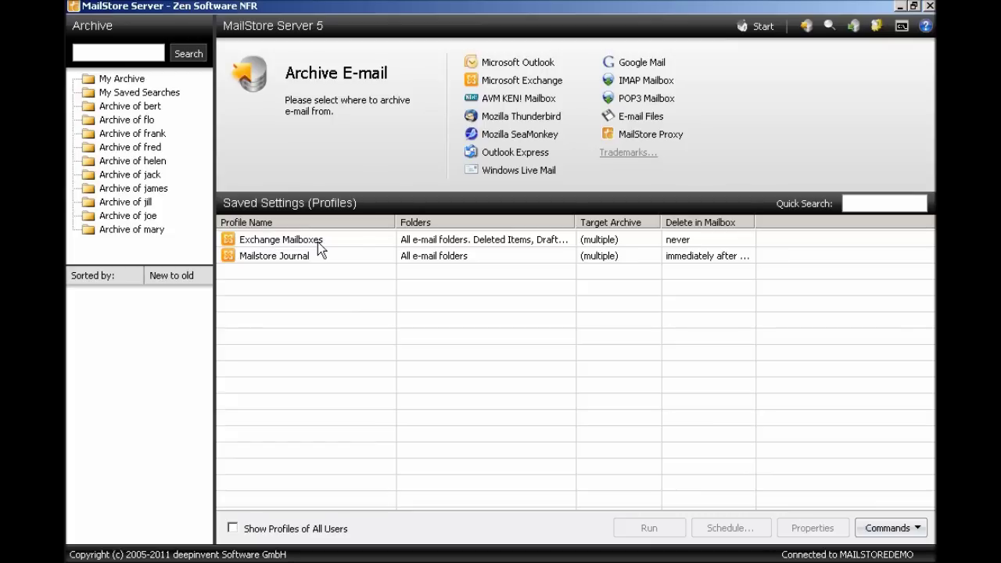
left_click(878, 26)
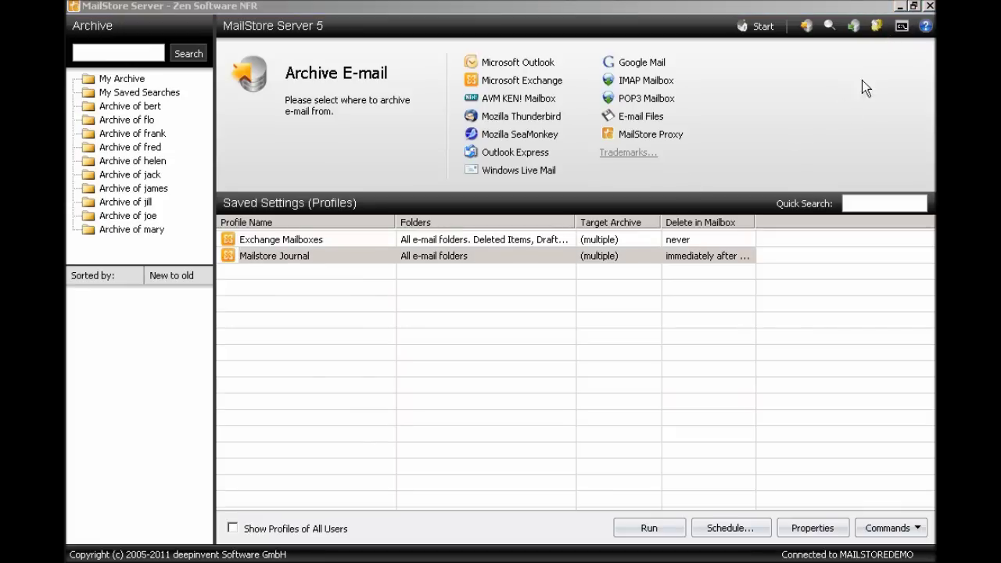
left_click(880, 25)
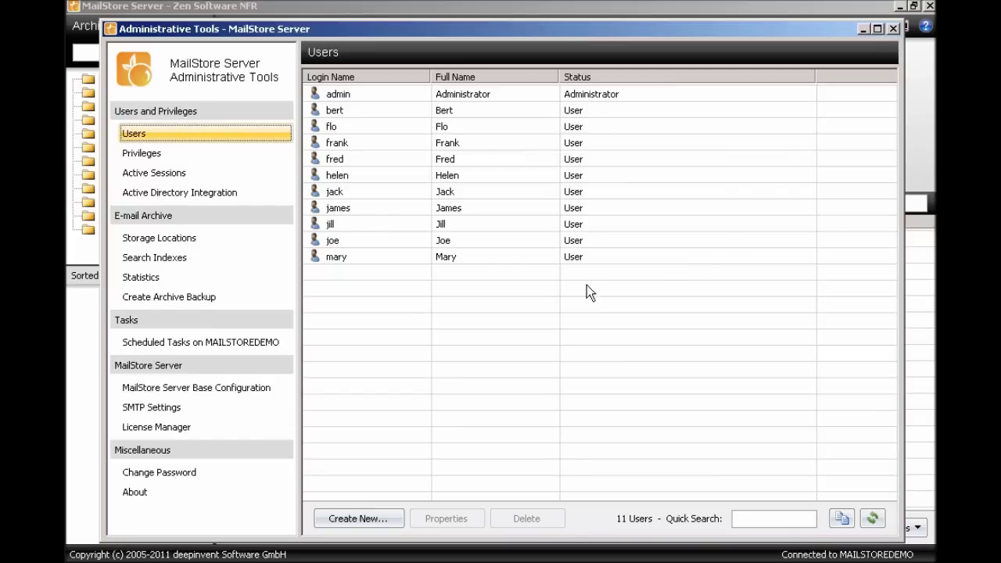
left_click(183, 239)
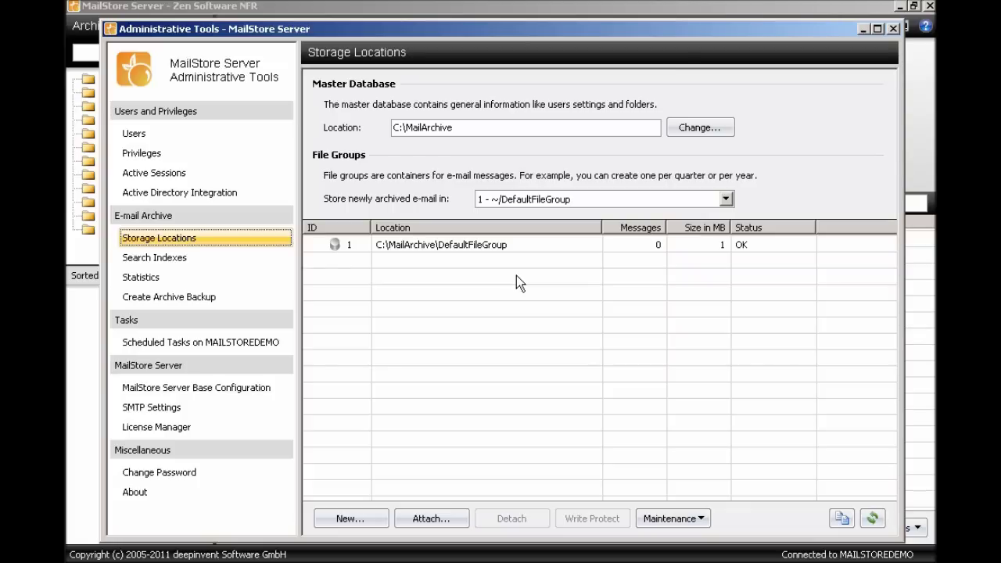
Create a new file group in a new 2009 subfolder of C:\MailArchive
left_click(370, 524)
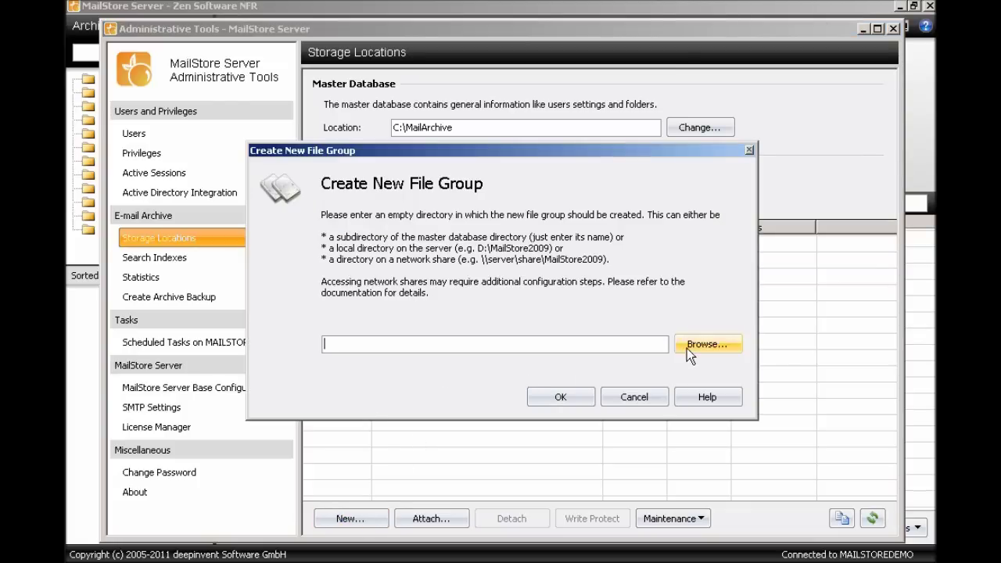
left_click(686, 348)
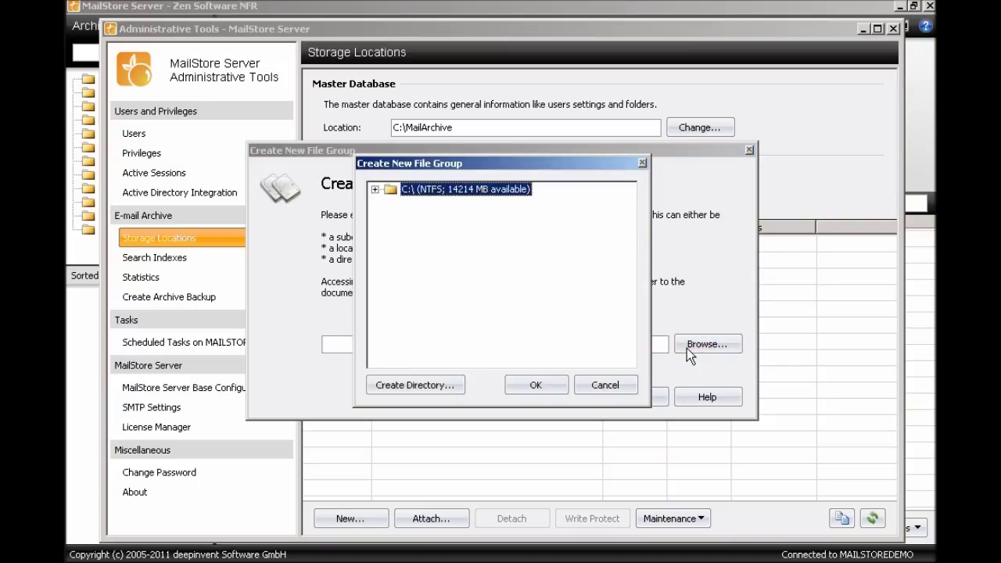
left_click(375, 189)
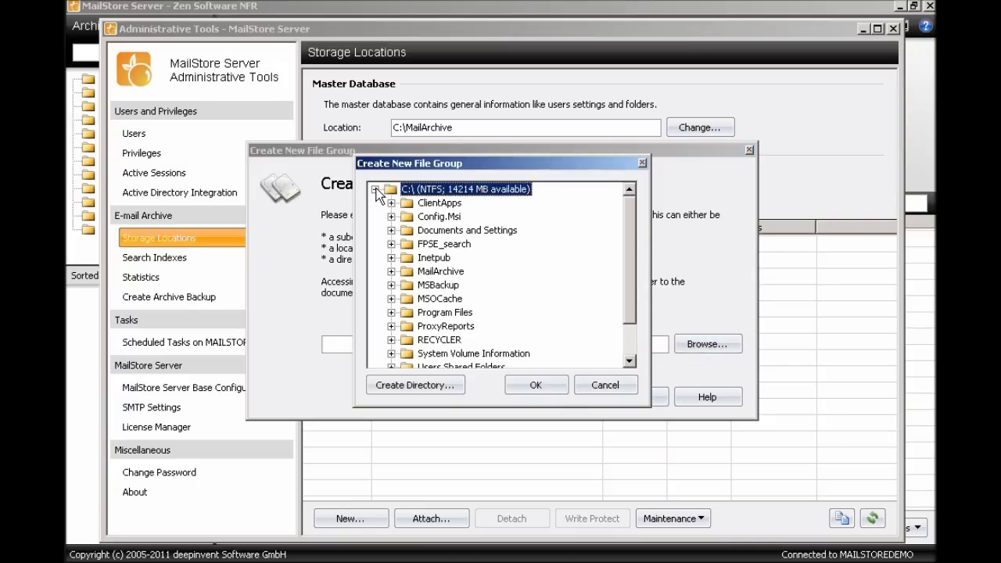
left_click(392, 272)
left_click(429, 271)
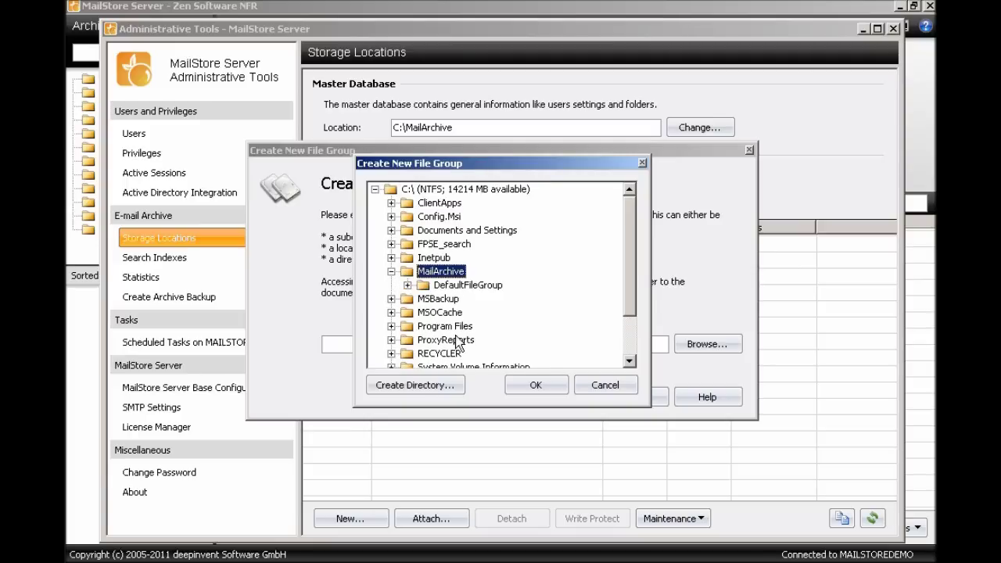
left_click(448, 389)
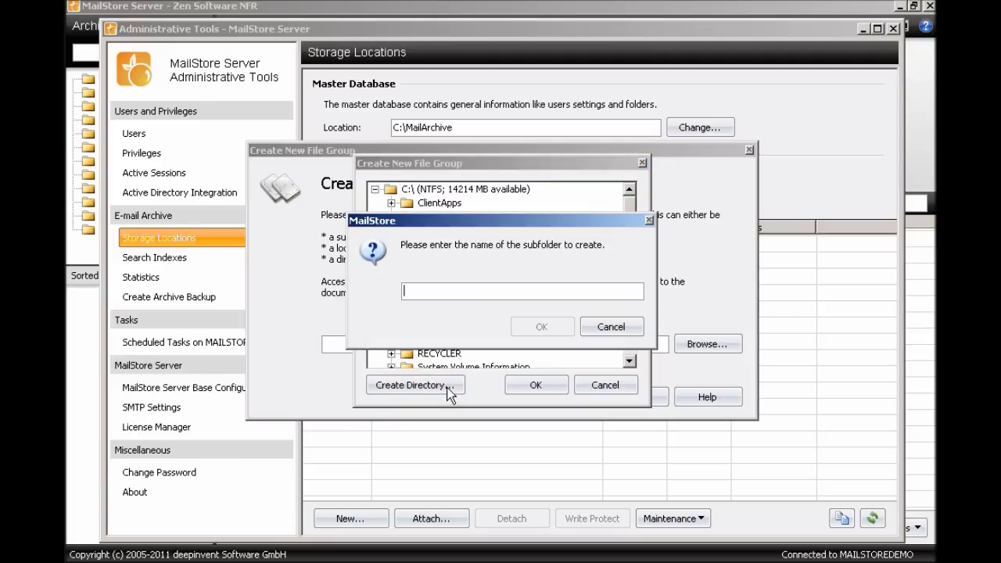
type("2009")
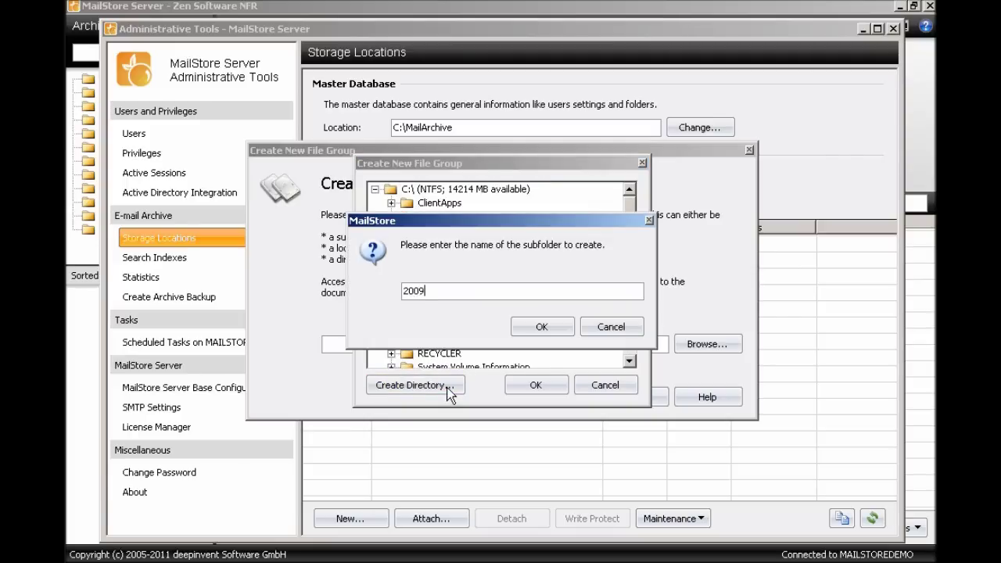
left_click(557, 328)
left_click(553, 393)
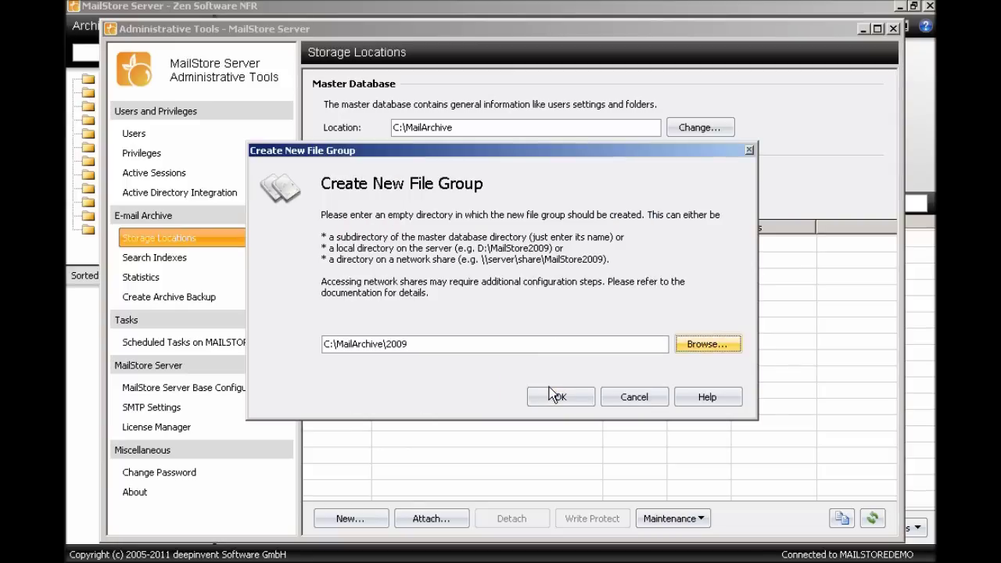
left_click(568, 398)
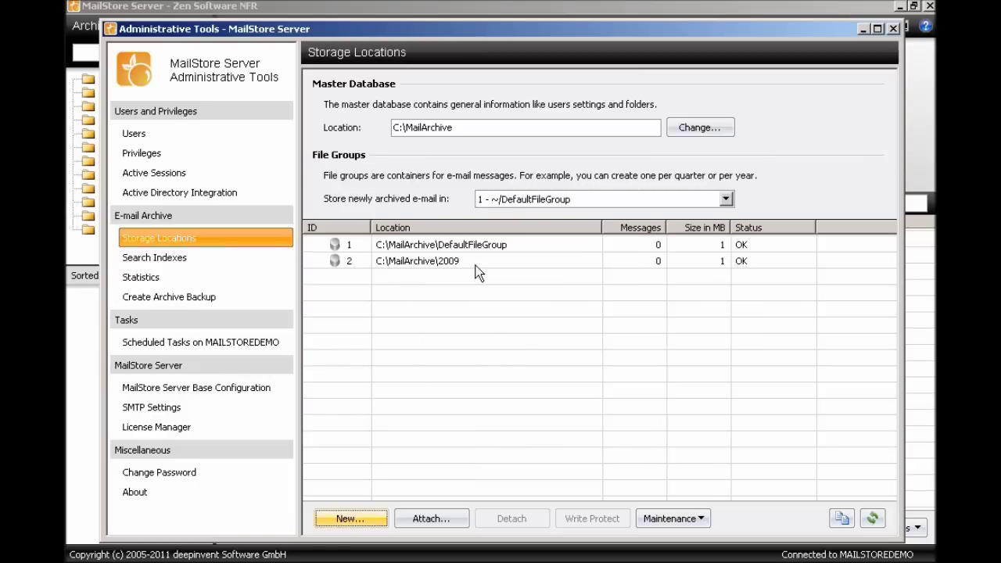
Create another file group in a new 2010 subfolder of C:\MailArchive
left_click(344, 517)
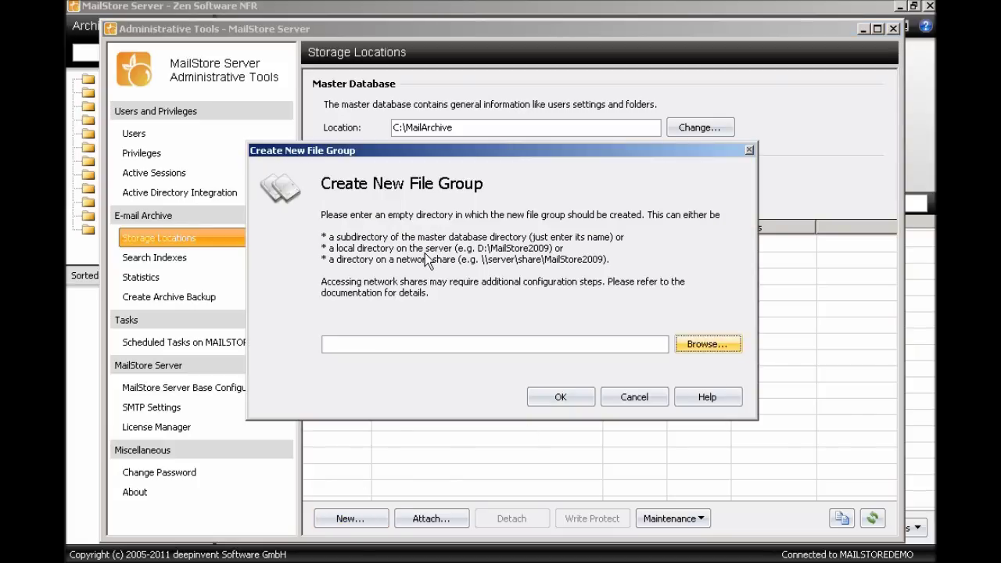
left_click(707, 344)
left_click(376, 190)
left_click(391, 271)
left_click(436, 271)
left_click(416, 383)
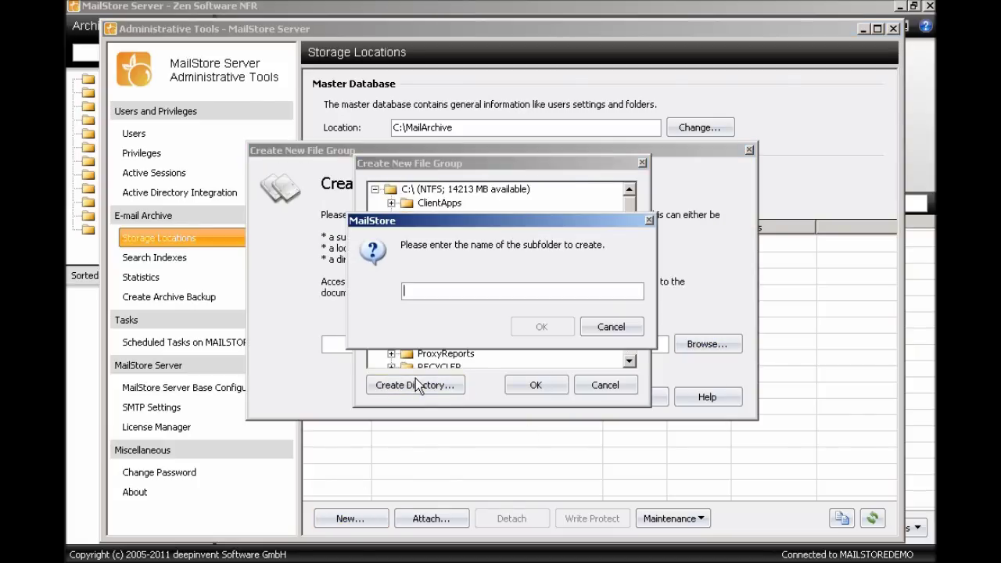
type("2010")
key("Return")
left_click(536, 385)
left_click(569, 396)
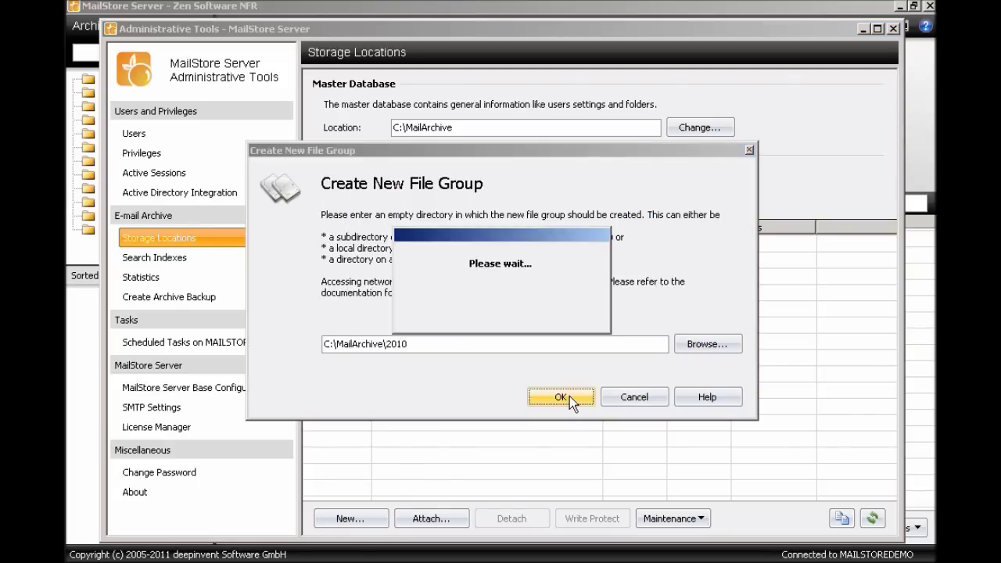
Create a further file group in a new 2011 subfolder of C:\MailArchive
left_click(372, 518)
left_click(707, 344)
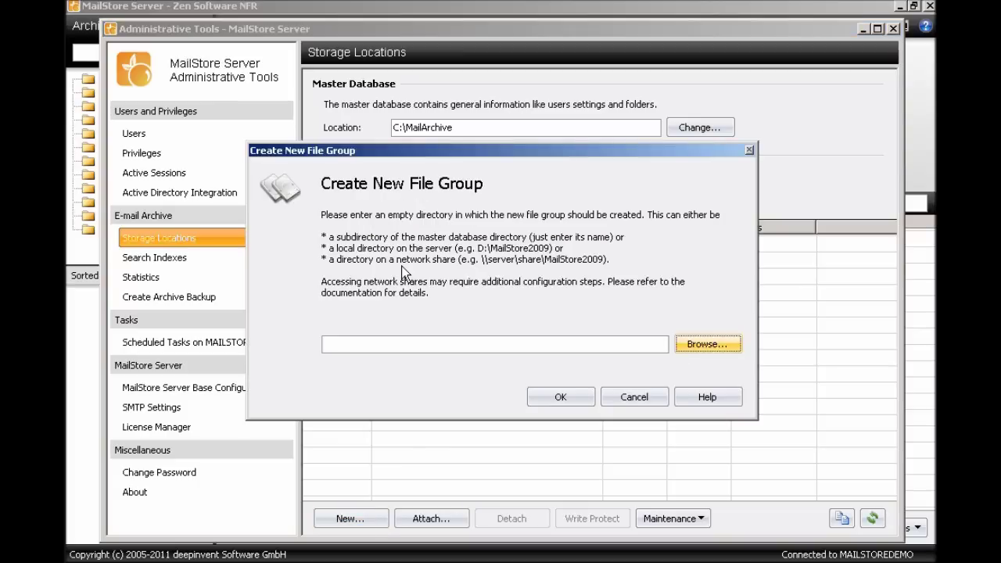
left_click(375, 191)
left_click(391, 271)
left_click(435, 271)
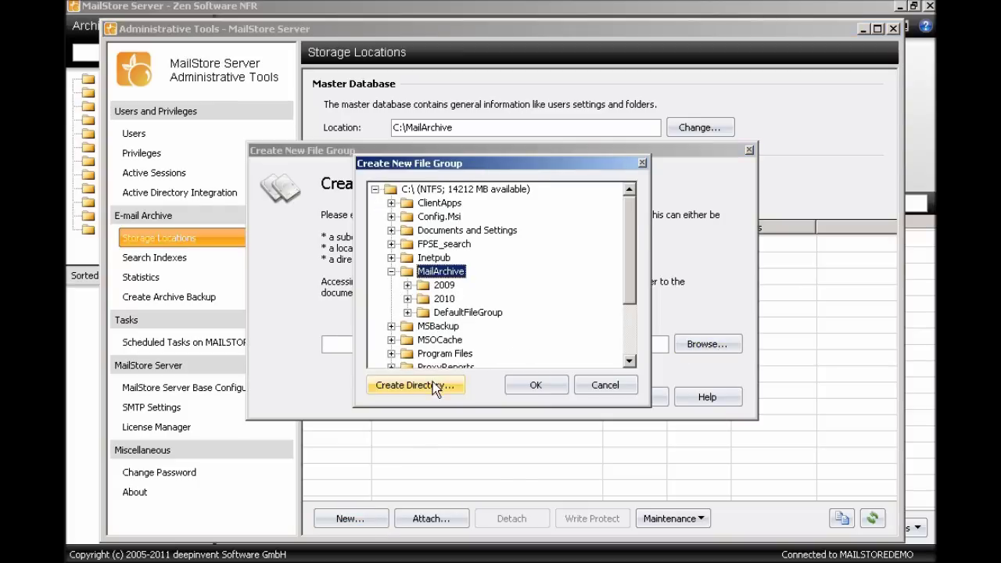
left_click(433, 383)
type("2011")
key("Return")
left_click(536, 384)
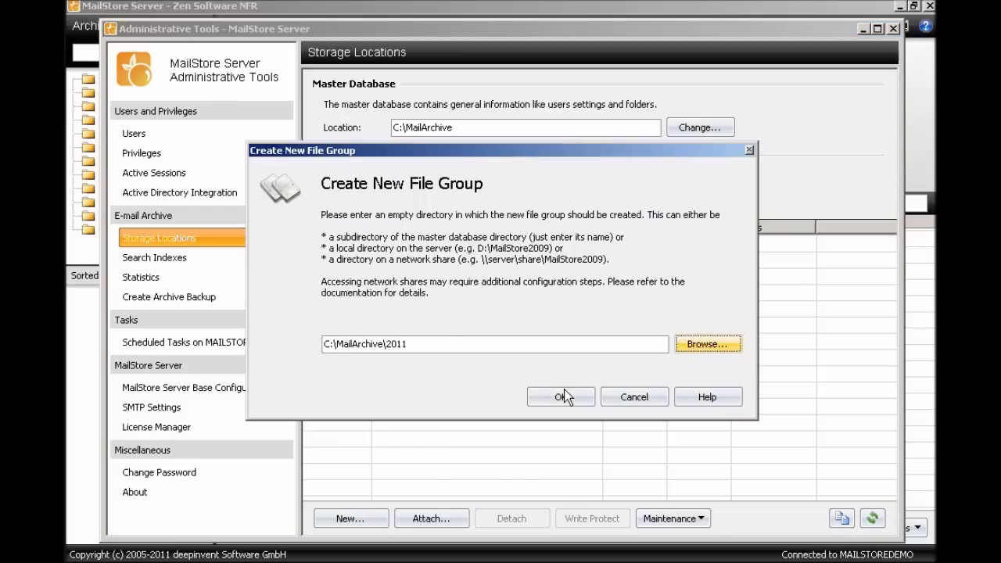
left_click(578, 399)
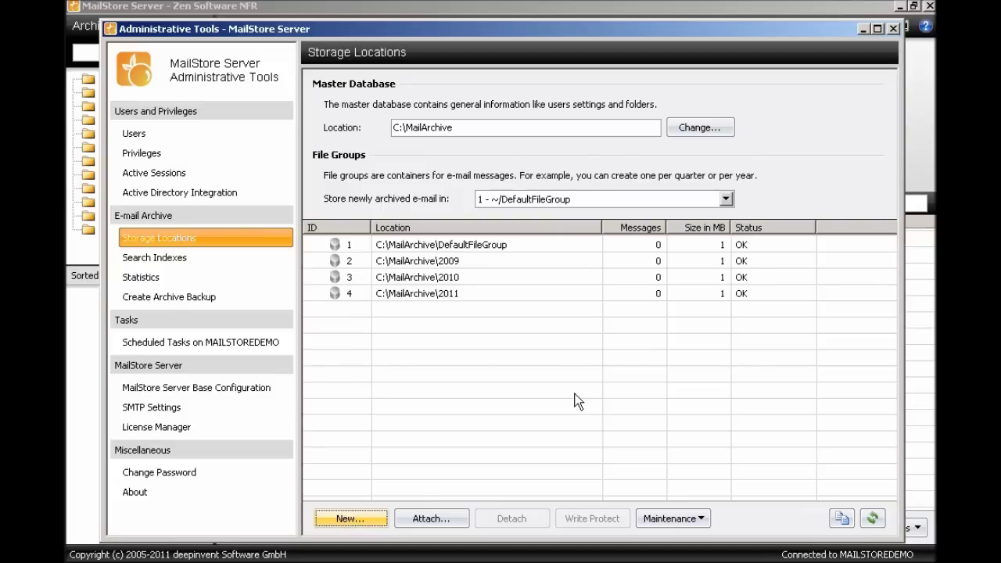
Detach the file group C:\MailArchive\DefaultFileGroup from the archive
left_click(502, 251)
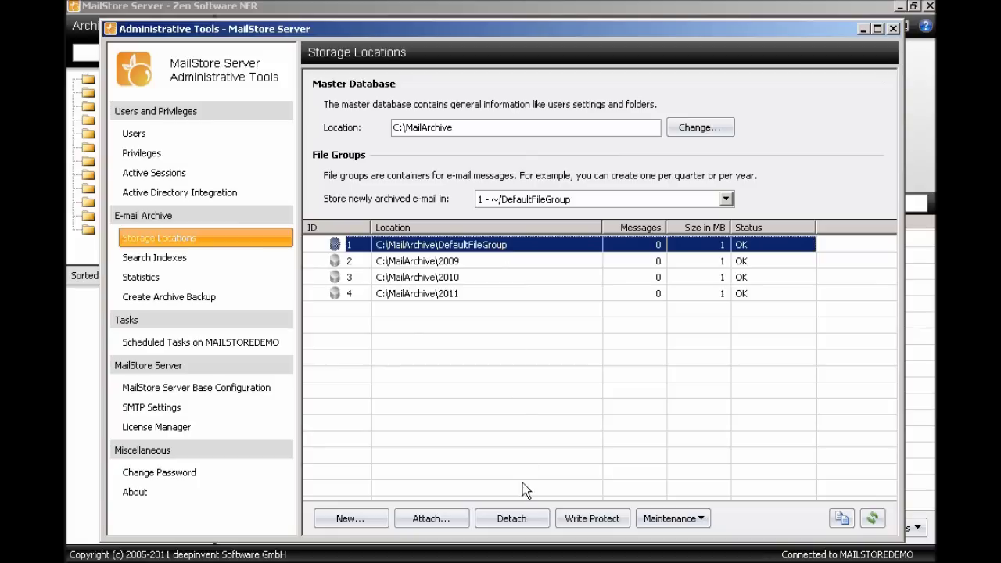
left_click(524, 518)
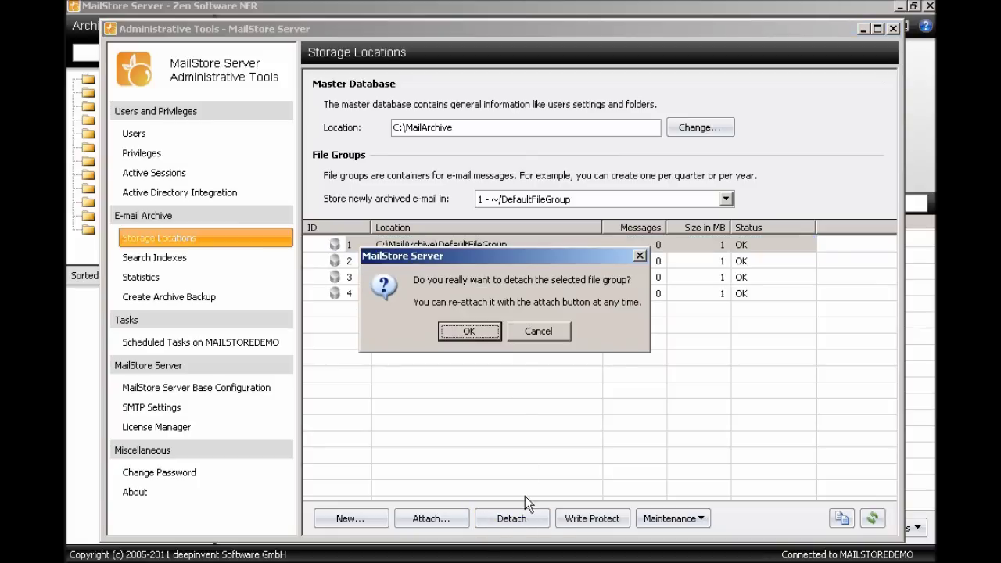
left_click(480, 332)
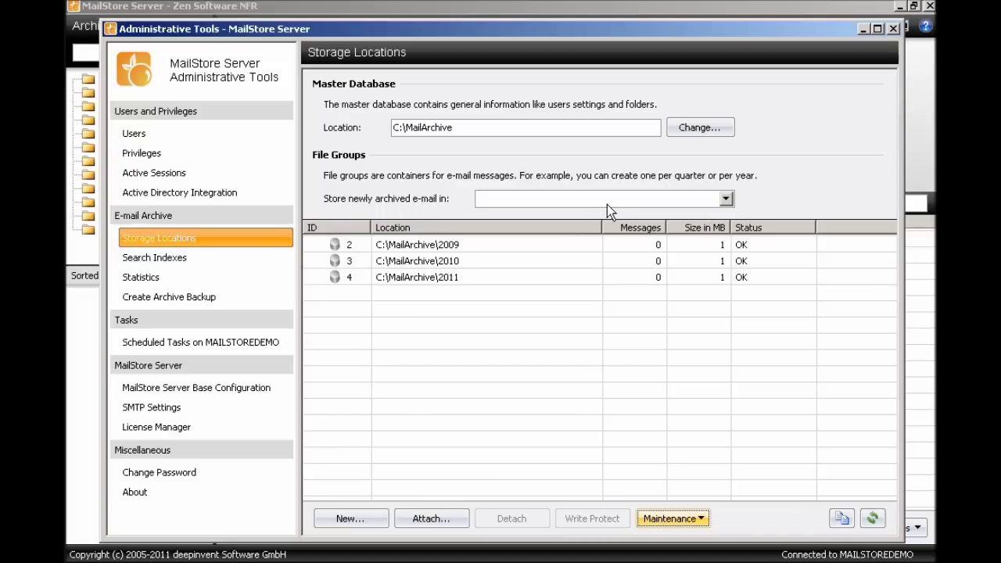
Set newly archived e-mail to be stored in file group C:\MailArchive\2009 and close Administrative Tools
left_click(725, 199)
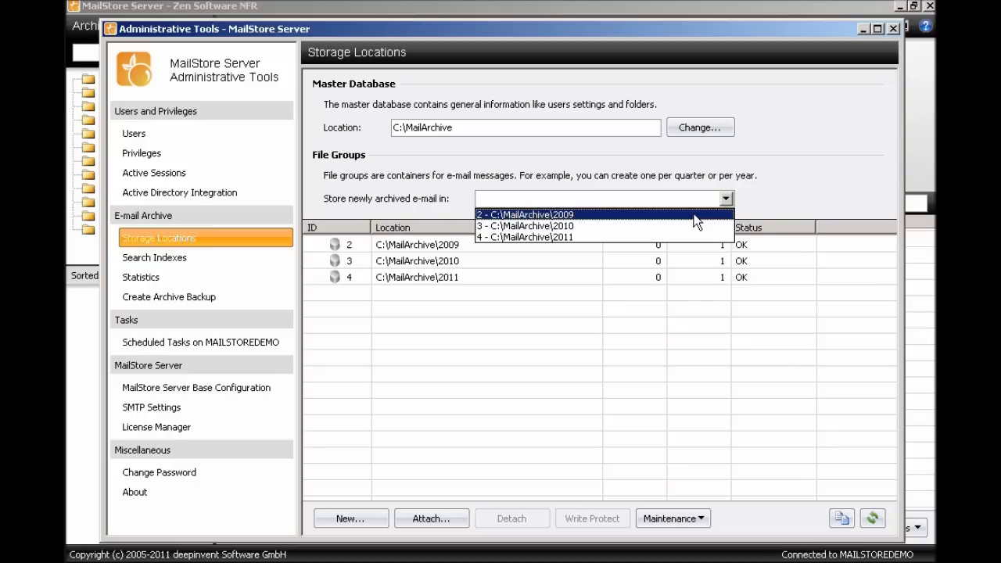
left_click(696, 215)
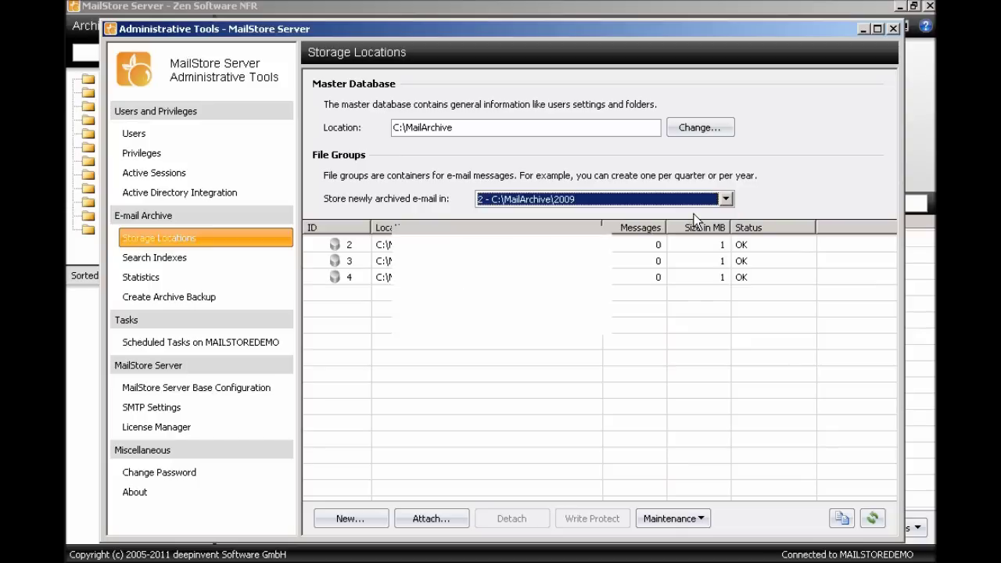
left_click(894, 29)
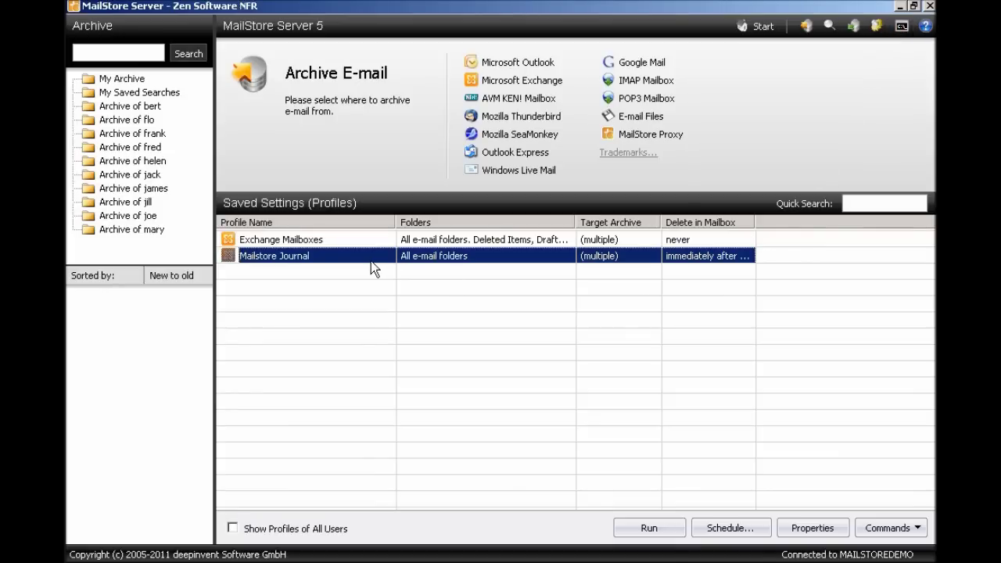
Open the properties of the Exchange Mailboxes profile and go on to its advanced settings
left_click(329, 241)
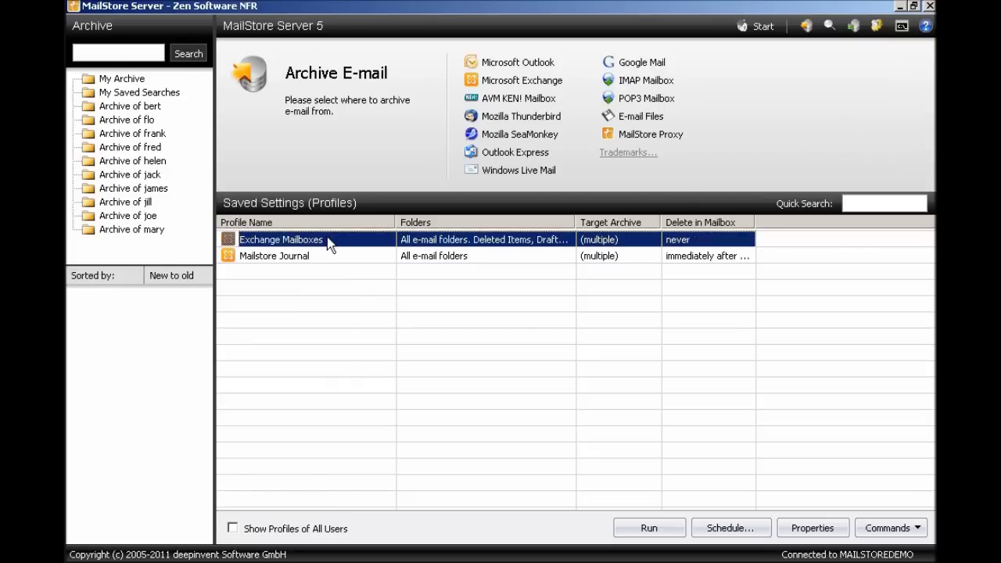
right_click(329, 243)
left_click(396, 391)
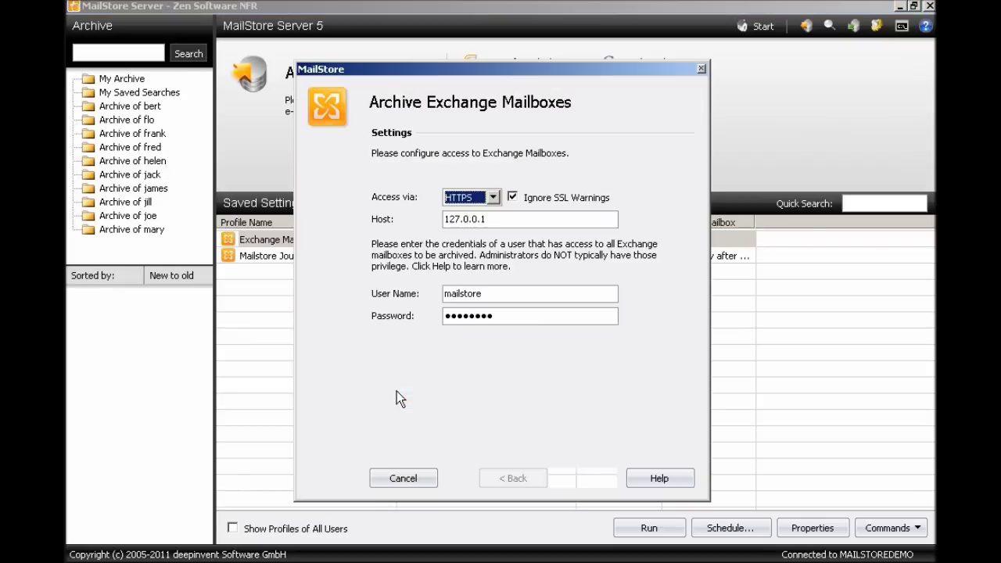
left_click(583, 478)
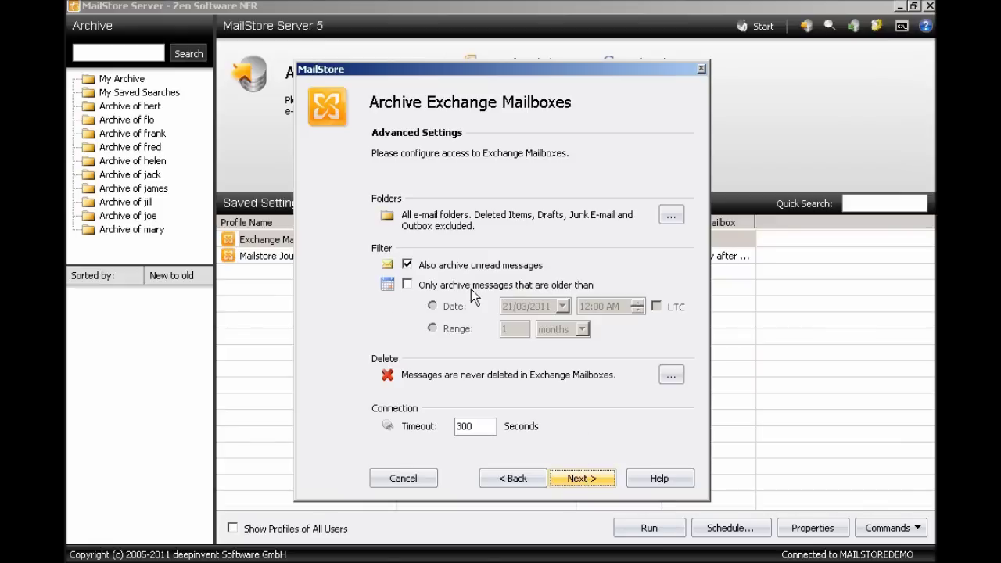
Restrict the profile to archiving messages older than 01/01/2010 and accept the existing user selection
left_click(407, 285)
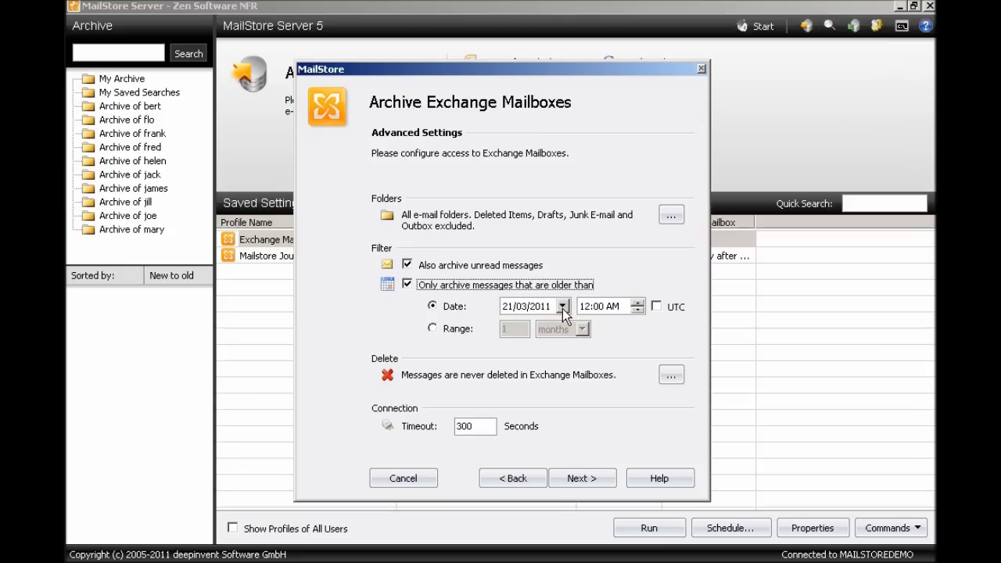
left_click(562, 306)
left_click(515, 328)
left_click(516, 328)
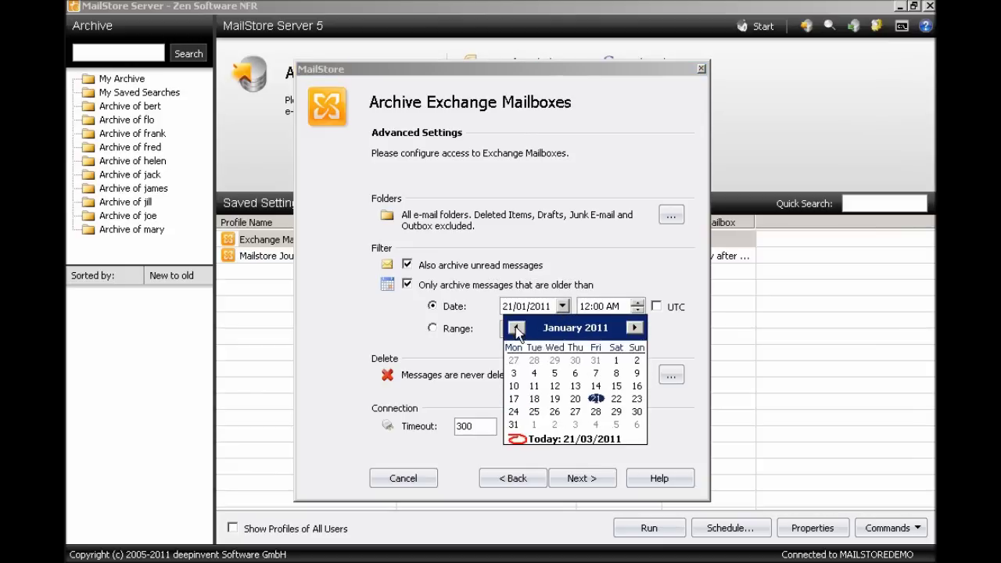
left_click(515, 327)
left_click(516, 328)
left_click(516, 328)
left_click(516, 328)
left_click(516, 328)
left_click(515, 328)
left_click(515, 328)
double_click(516, 328)
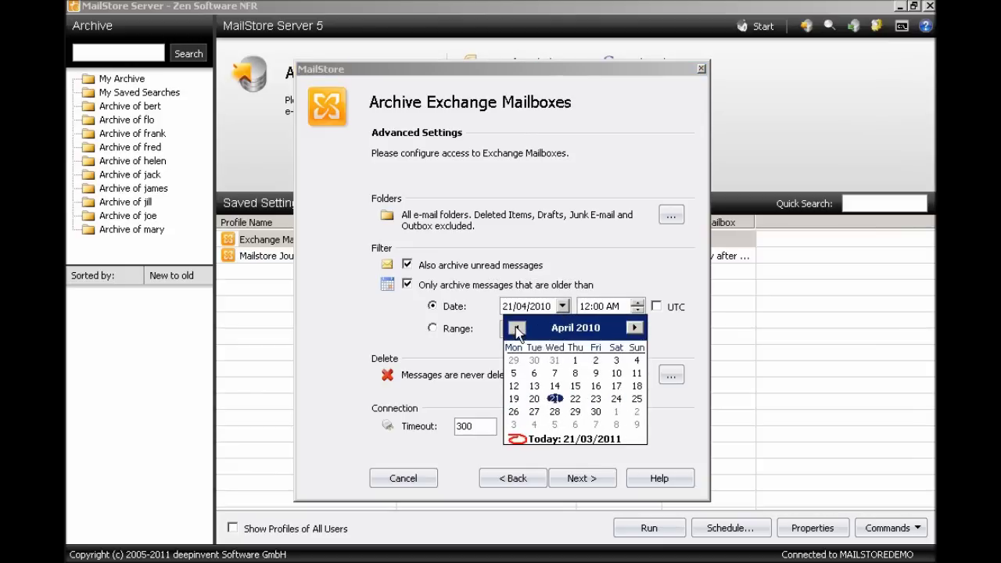
left_click(516, 327)
left_click(515, 328)
left_click(516, 328)
left_click(516, 327)
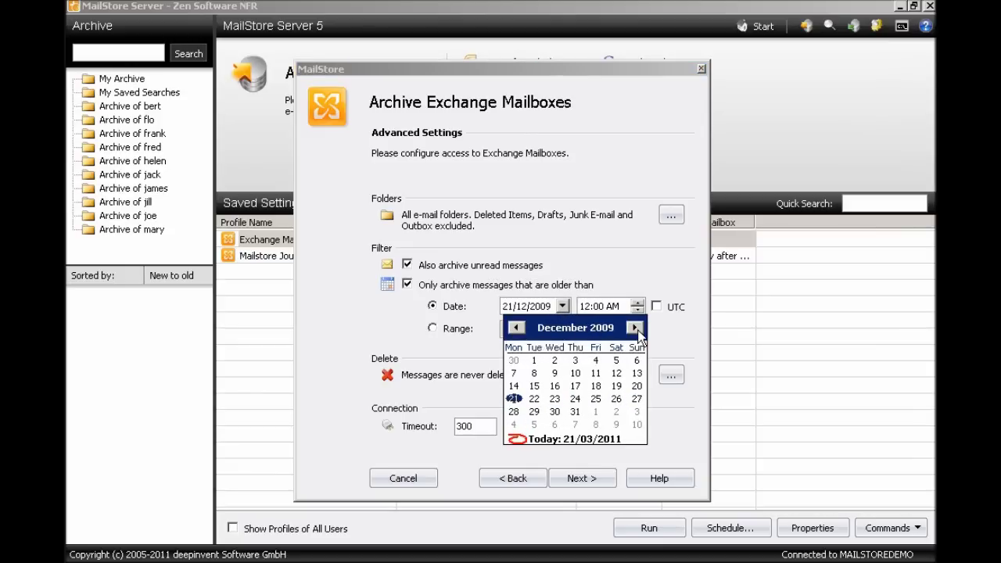
left_click(635, 327)
left_click(596, 359)
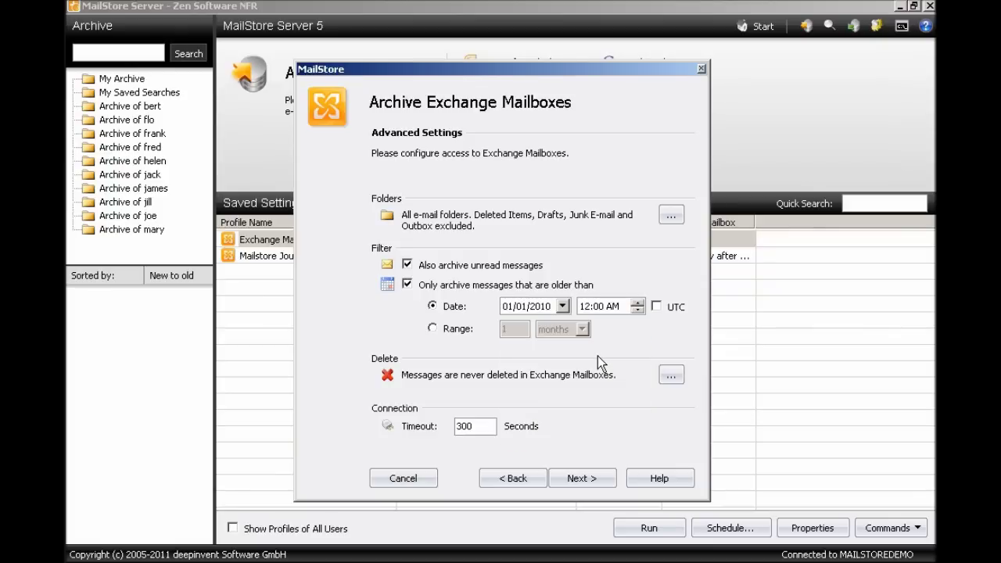
left_click(583, 479)
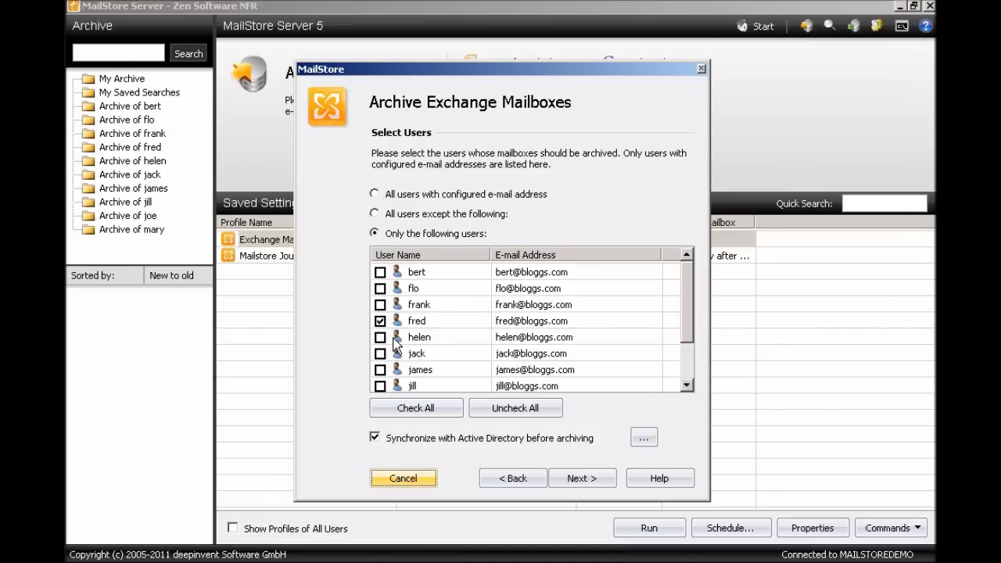
left_click(592, 485)
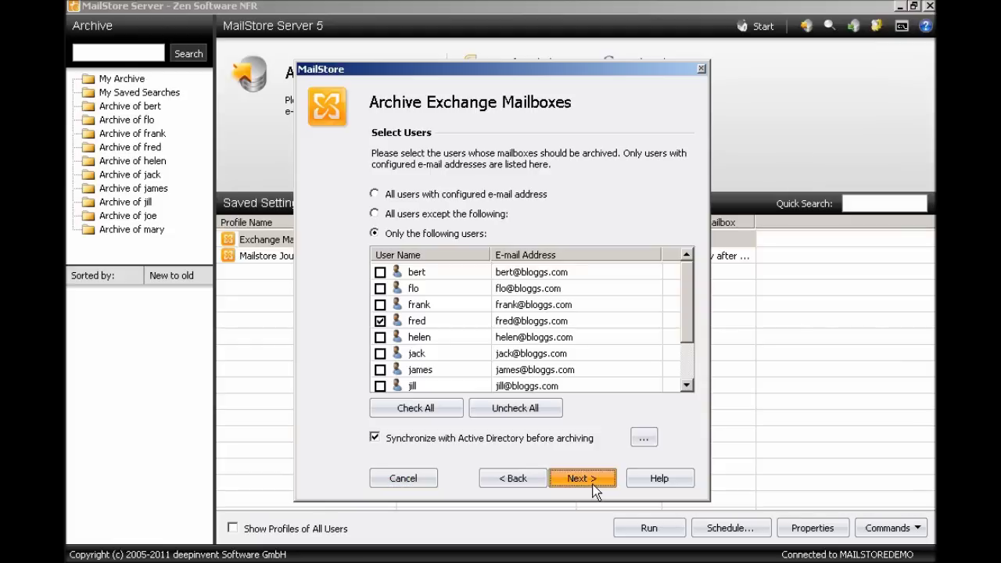
Save the Exchange Mailboxes profile with an immediate run, and close the report once archiving has completed
left_click(399, 233)
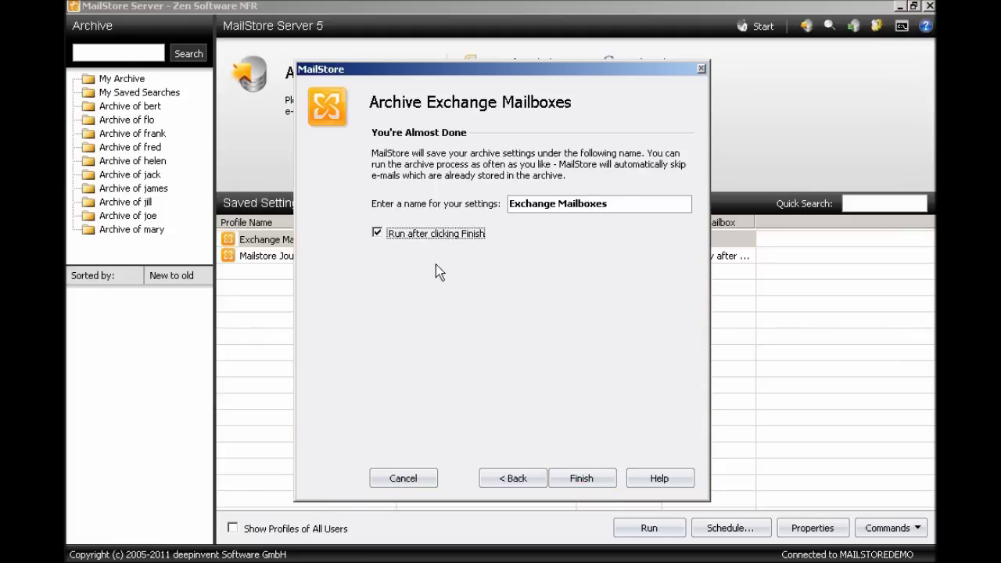
left_click(592, 485)
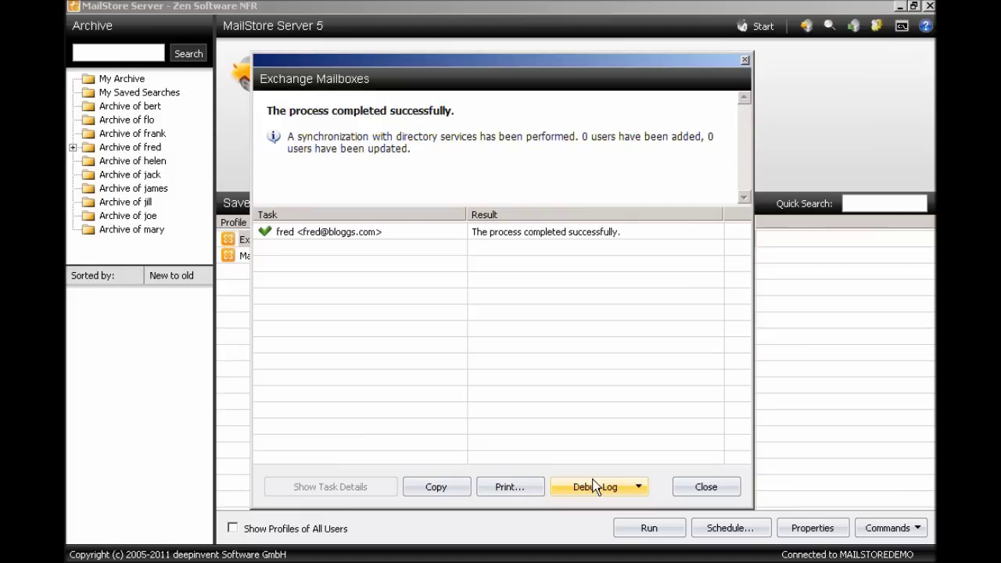
left_click(706, 486)
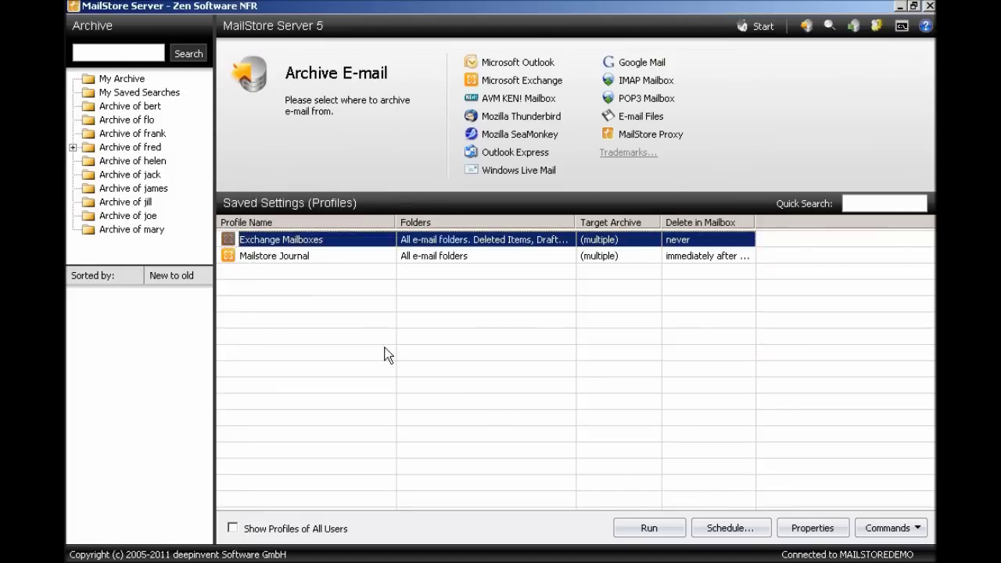
Expand the archived user's Exchange folder down to the Inbox subfolder and check the dates of the messages in it
left_click(73, 147)
left_click(128, 146)
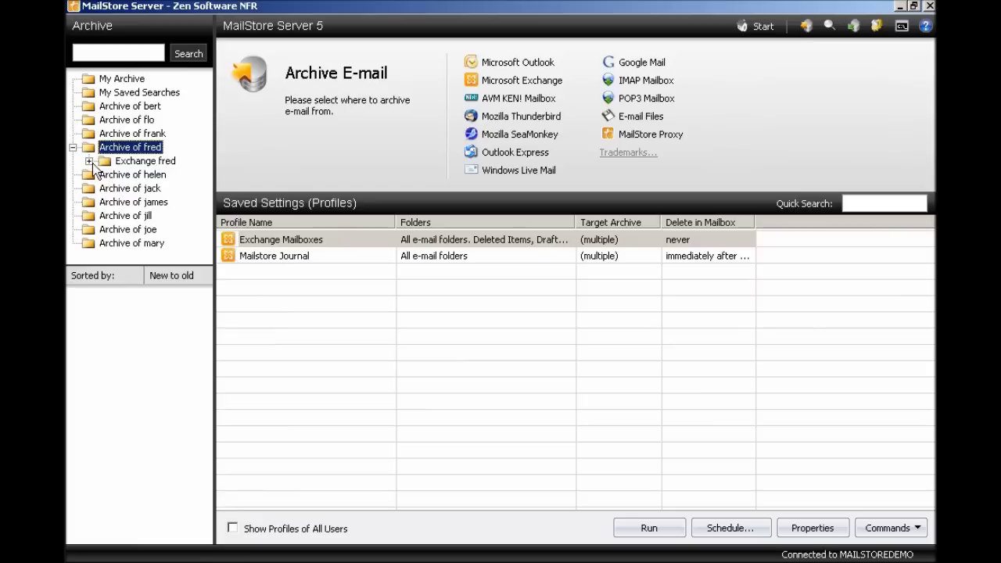
left_click(89, 161)
left_click(105, 174)
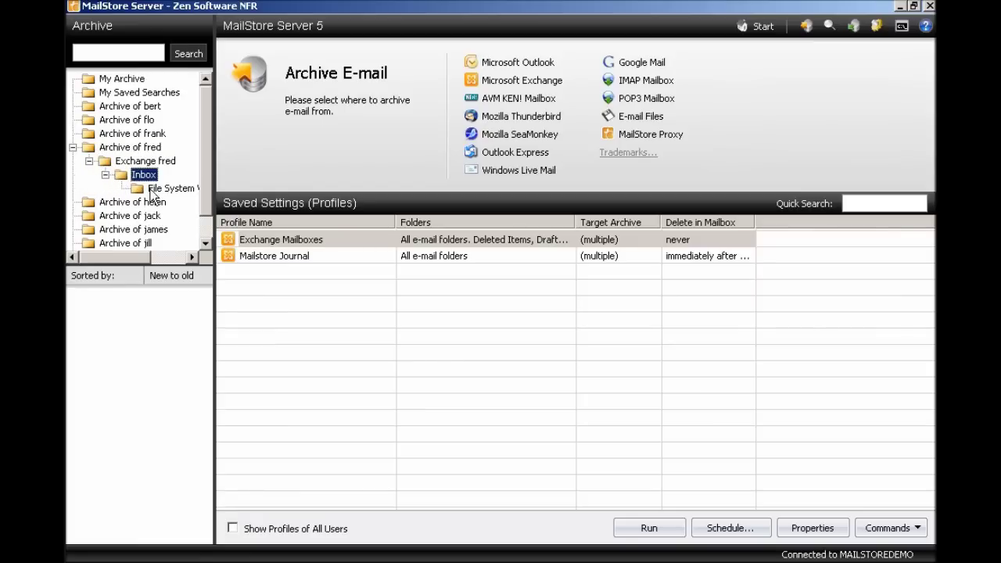
left_click(164, 189)
left_click_drag(208, 309, 201, 540)
left_click_drag(205, 489, 205, 293)
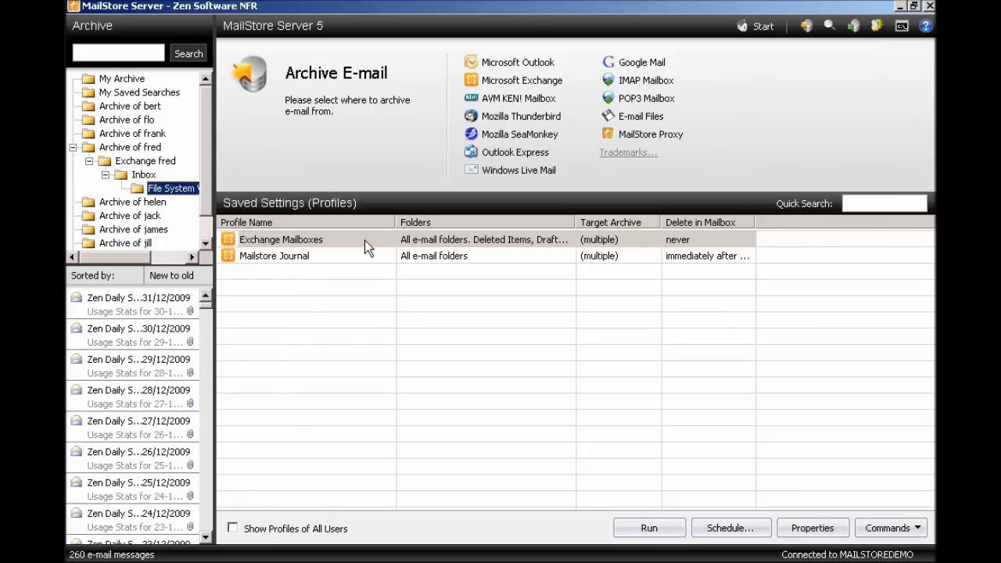
Set newly archived e-mail to be stored in file group C:\MailArchive\2010 and close Administrative Tools
left_click(874, 26)
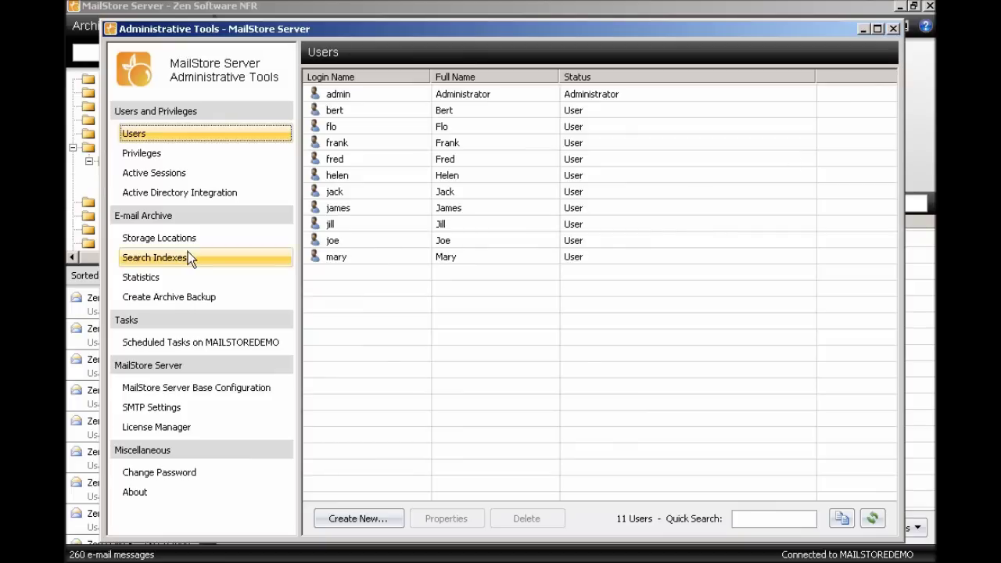
left_click(165, 240)
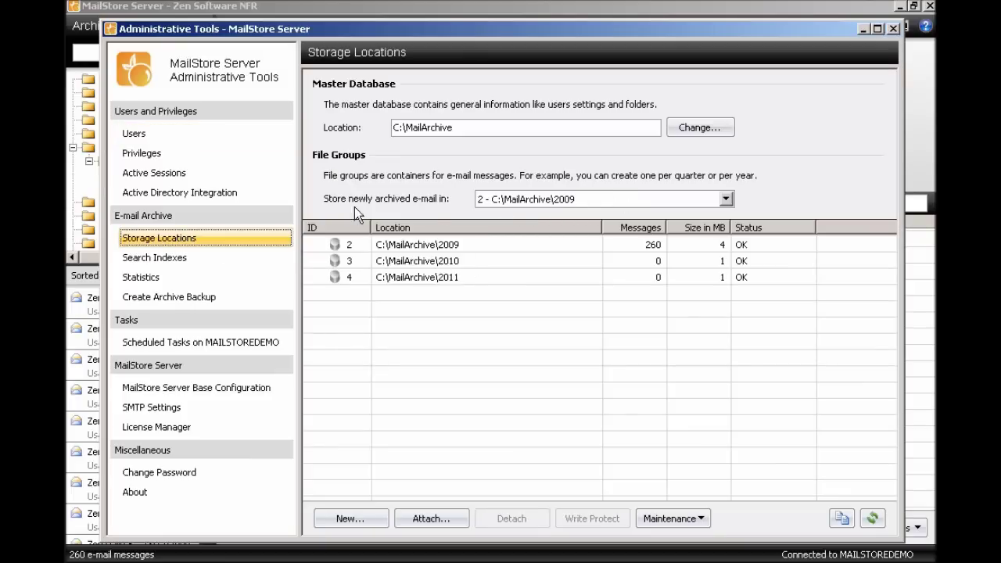
left_click(580, 199)
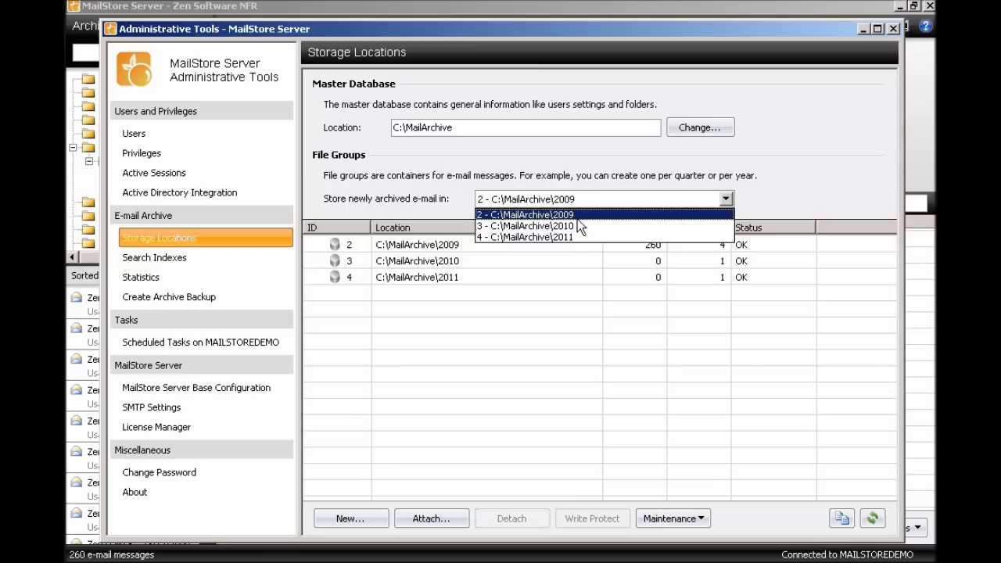
left_click(588, 223)
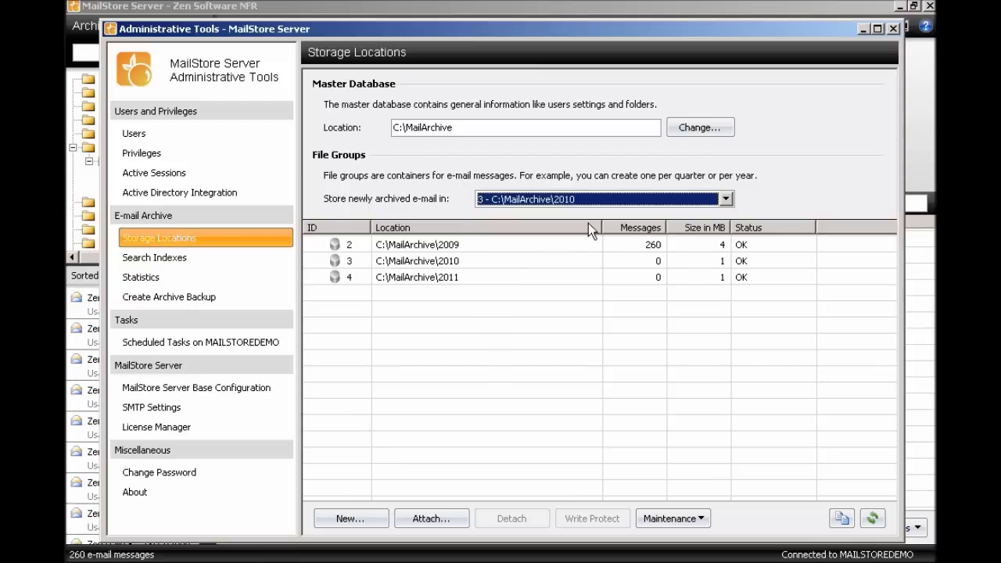
left_click(894, 28)
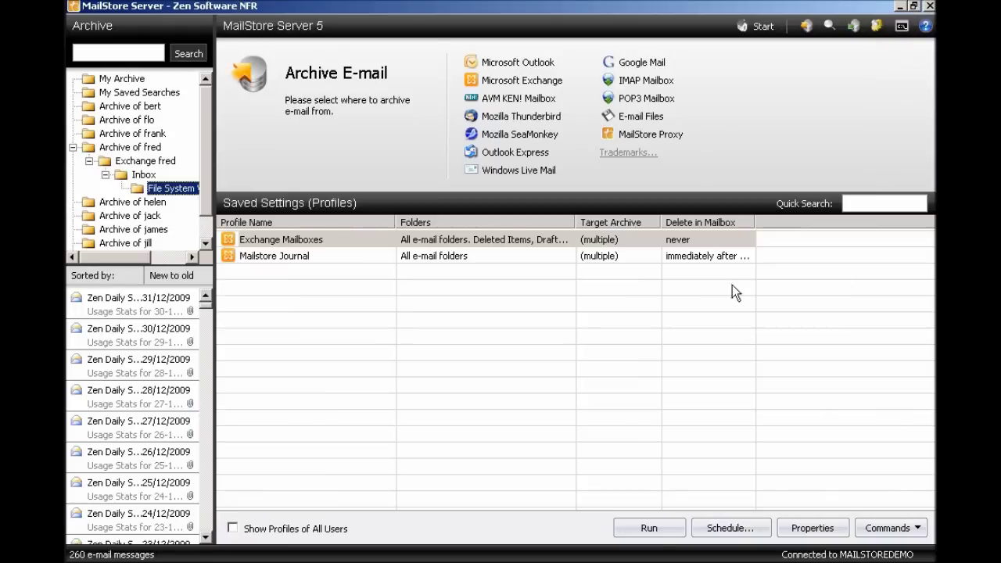
Change the Exchange Mailboxes profile to archive only messages older than 01/01/2011 and keep the existing user selection
right_click(307, 238)
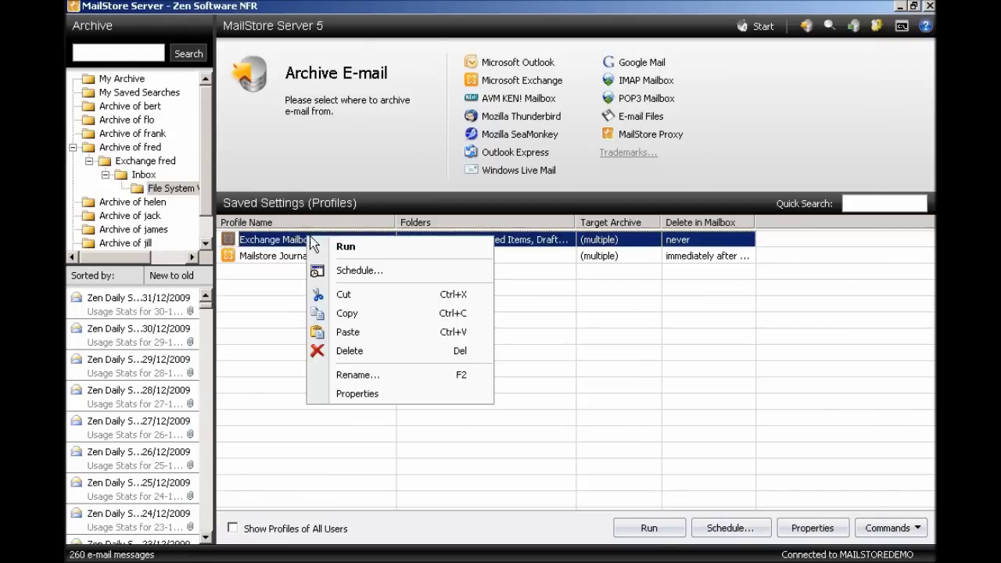
left_click(367, 394)
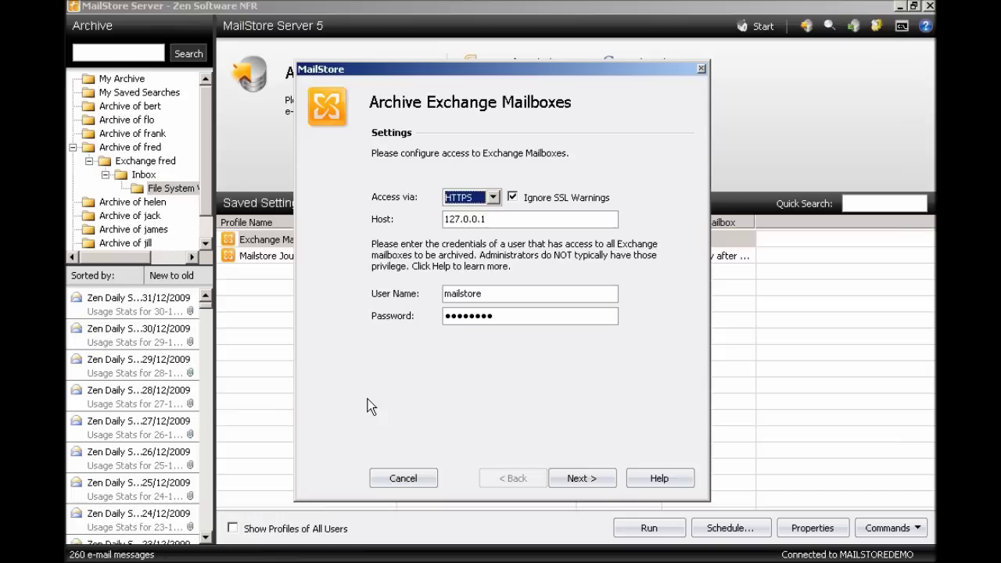
left_click(596, 480)
left_click(562, 306)
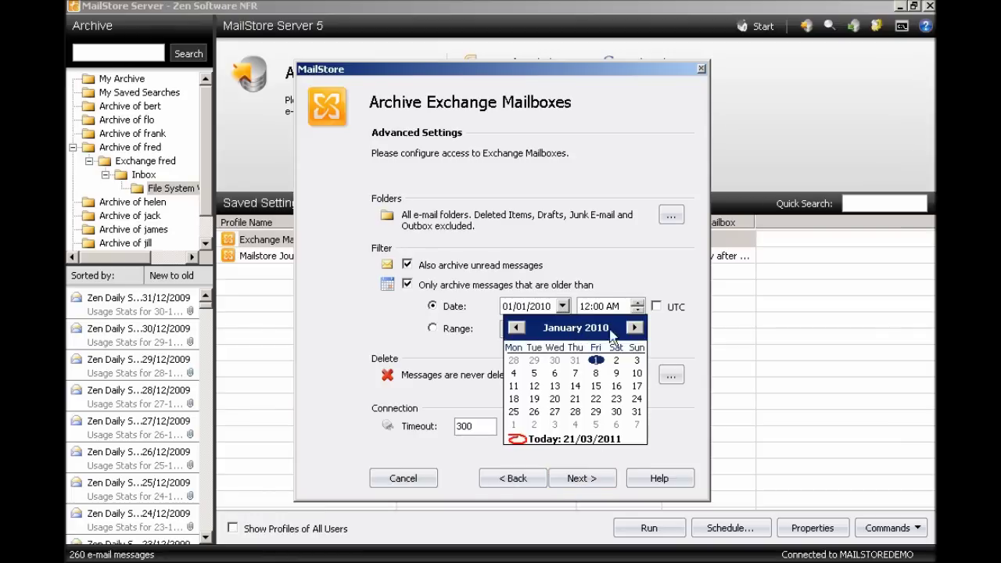
left_click(635, 327)
left_click(635, 328)
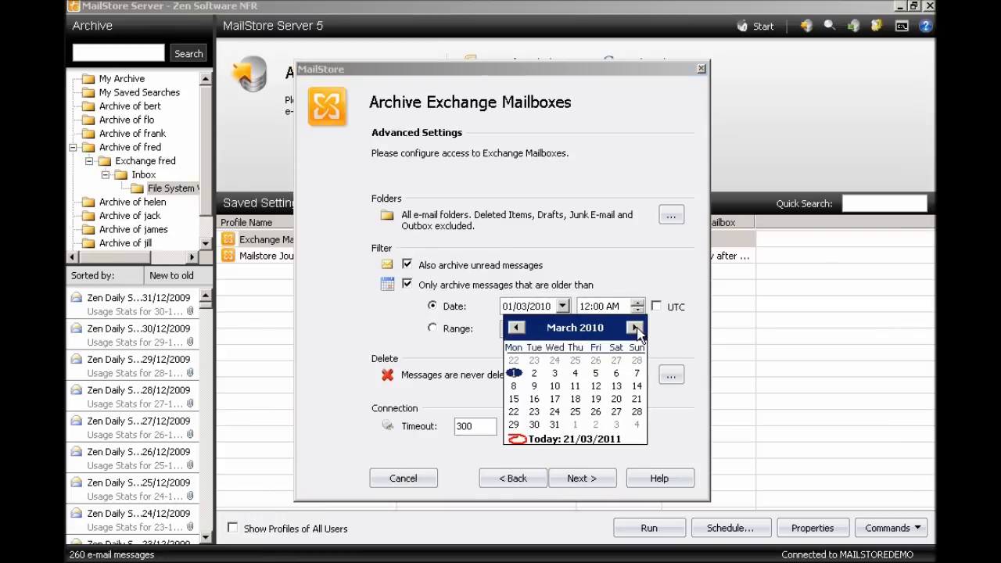
left_click(635, 327)
left_click(635, 328)
left_click(635, 328)
left_click(636, 328)
left_click(635, 328)
left_click(635, 328)
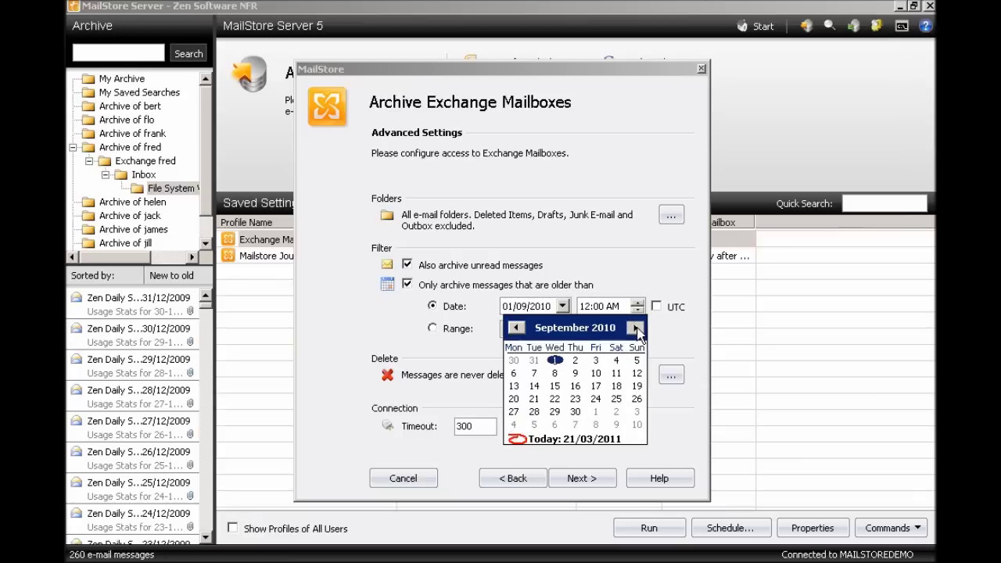
left_click(635, 328)
left_click(635, 327)
left_click(635, 328)
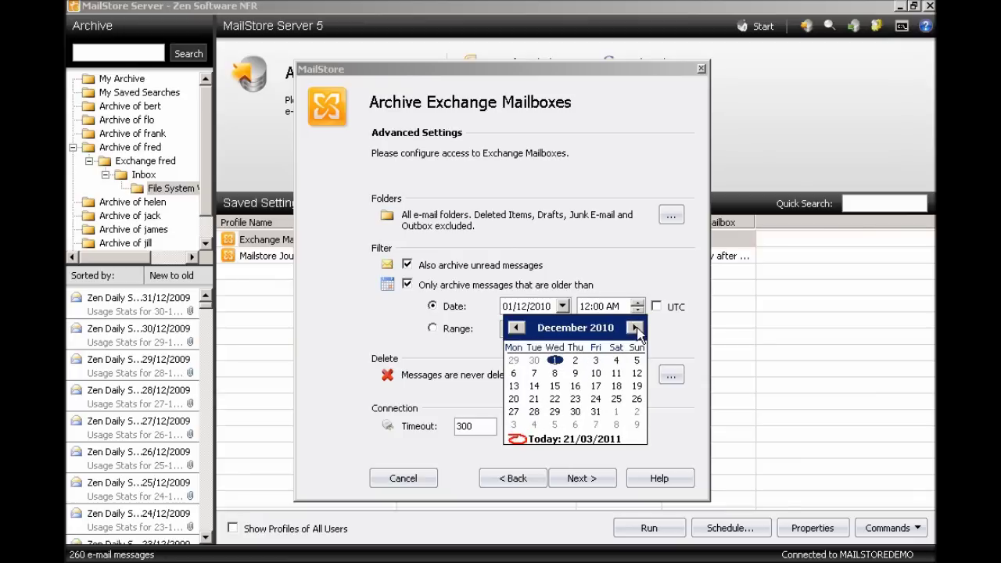
left_click(635, 328)
left_click(617, 361)
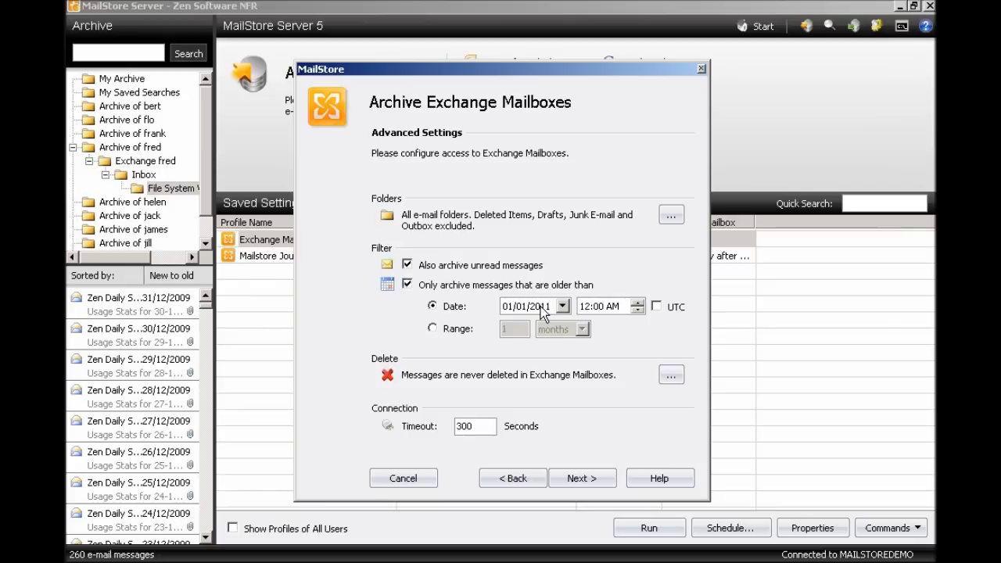
left_click(595, 479)
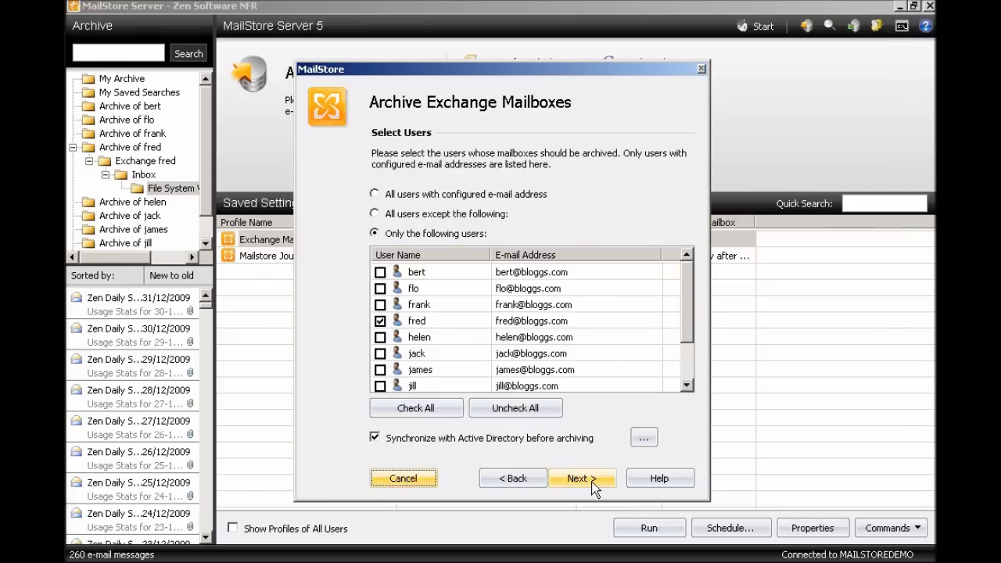
left_click(593, 485)
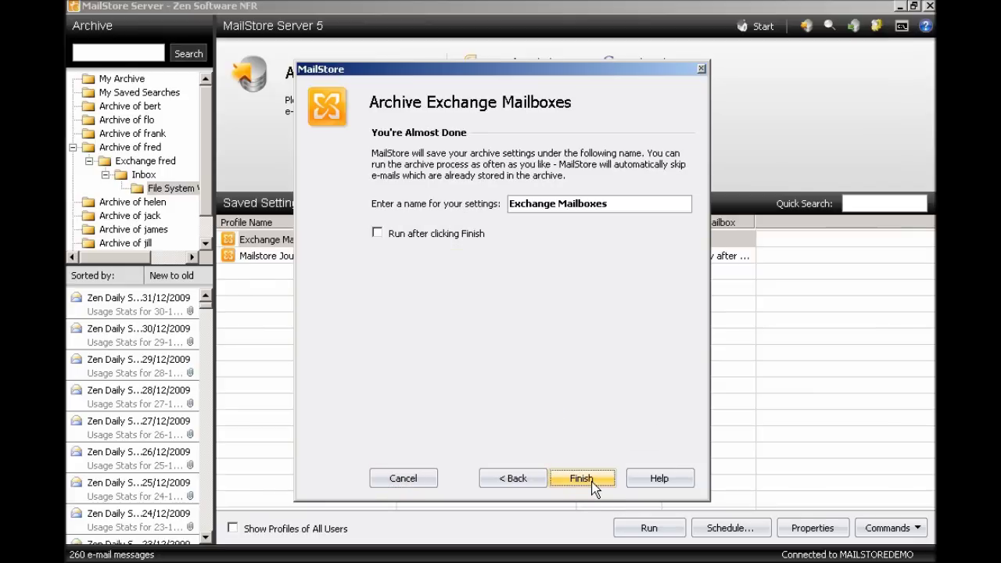
Finish the profile with the option to run it straight away, and close the completed archiving report
left_click(412, 236)
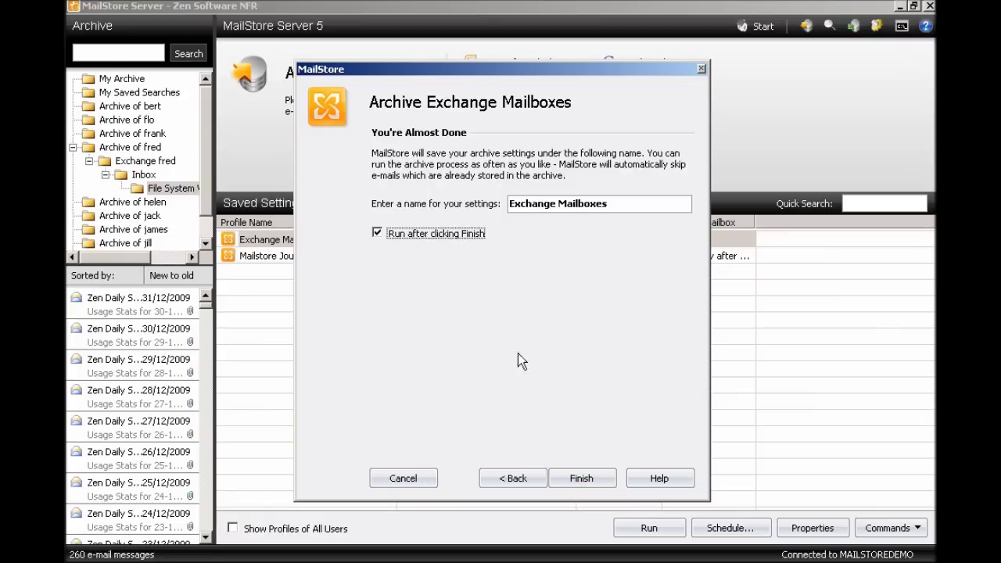
left_click(582, 479)
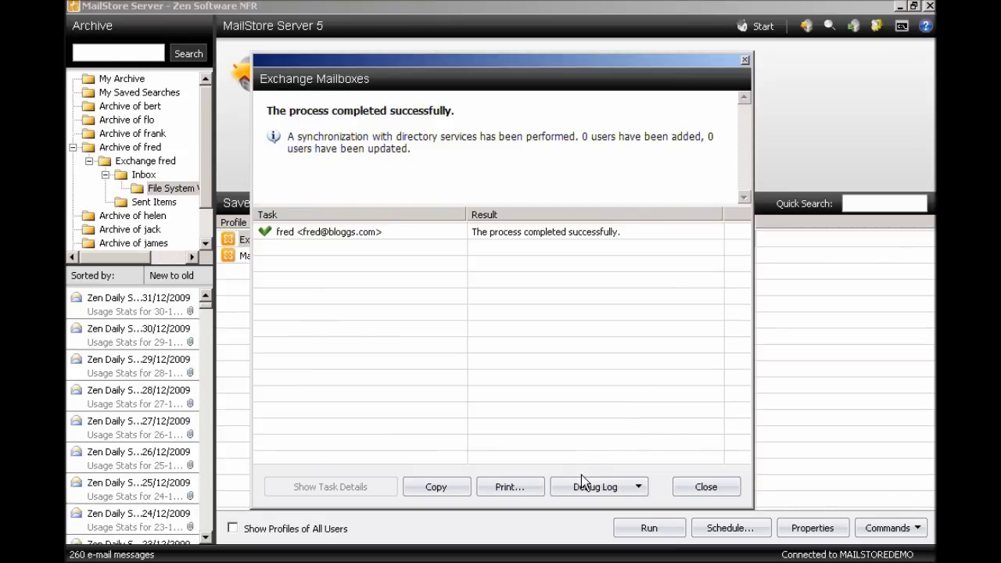
left_click(700, 486)
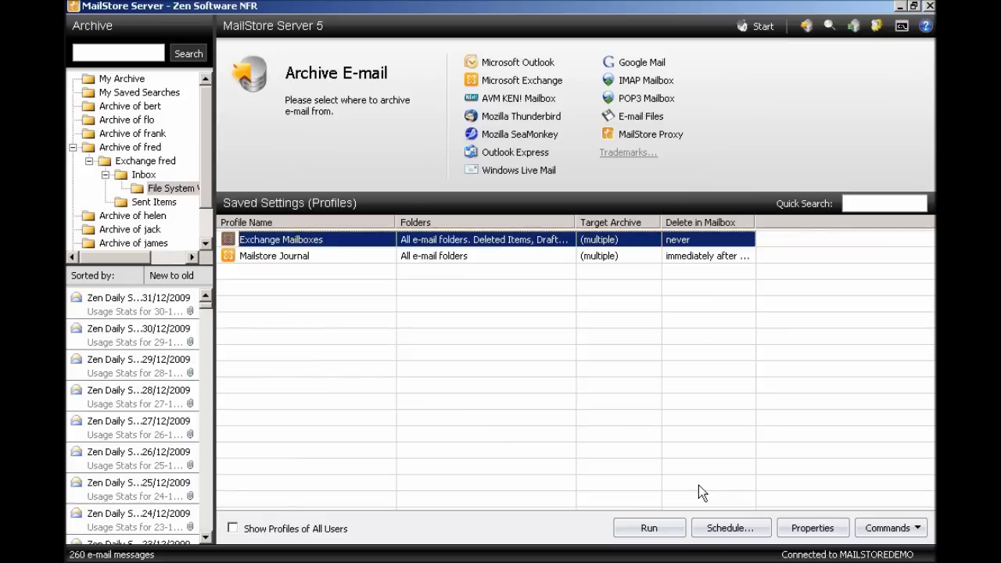
Set newly archived e-mail to be stored in file group C:\MailArchive\2011 and close Administrative Tools
left_click(877, 27)
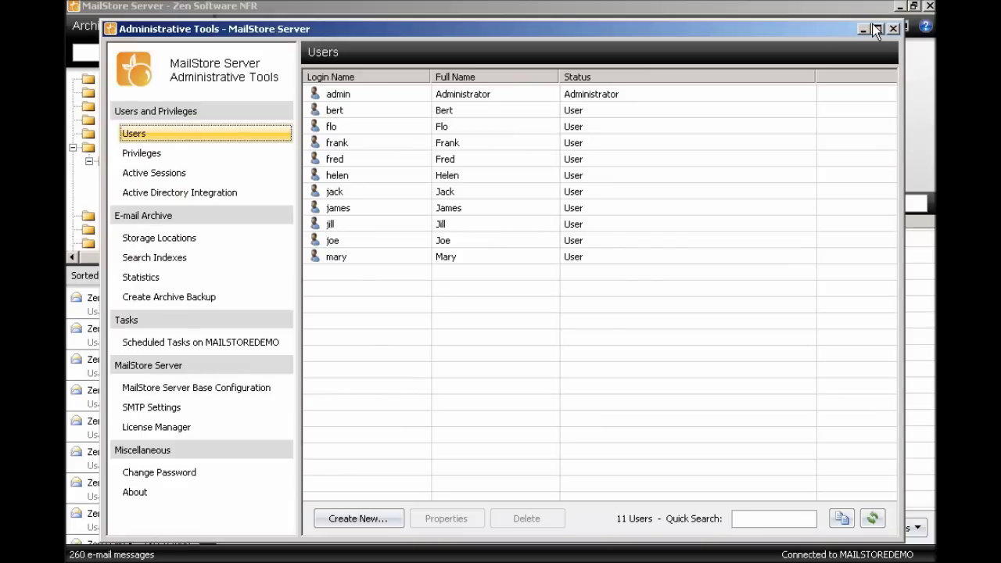
left_click(143, 236)
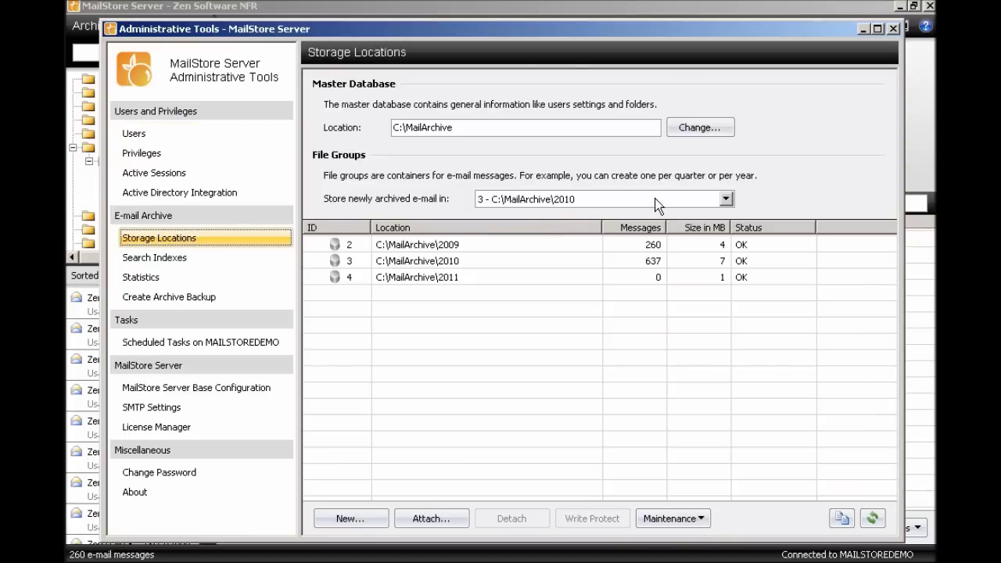
left_click(657, 202)
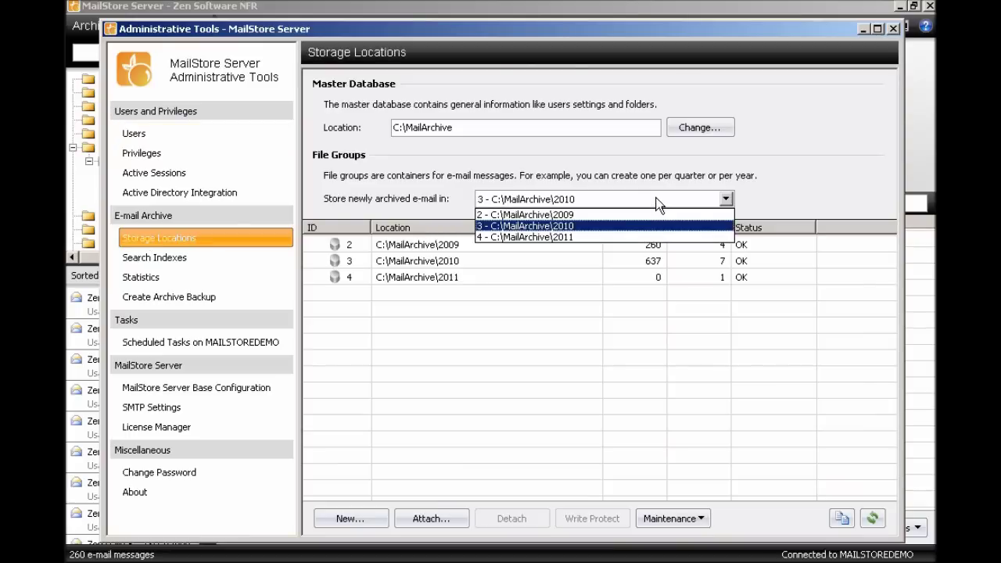
left_click(573, 237)
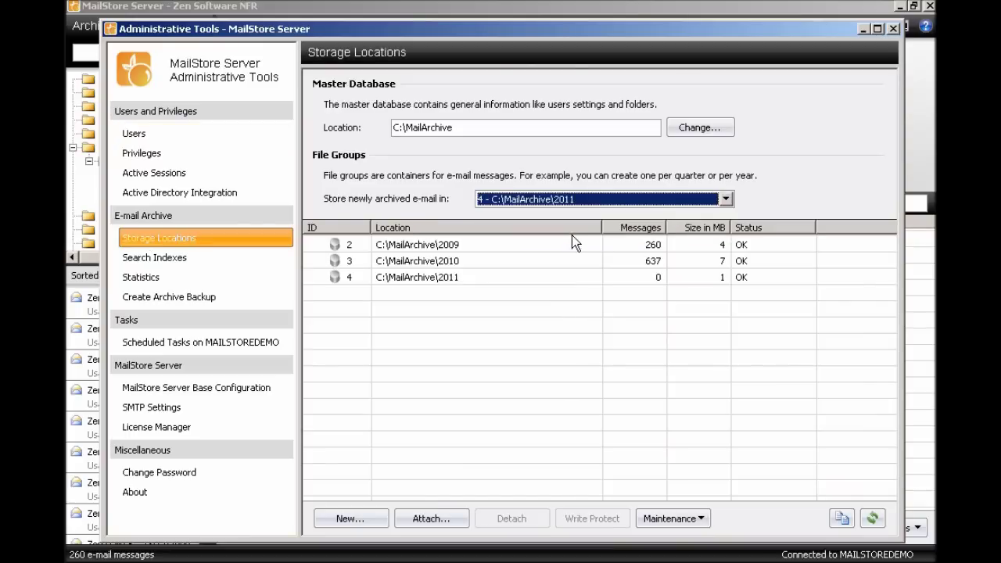
left_click(893, 29)
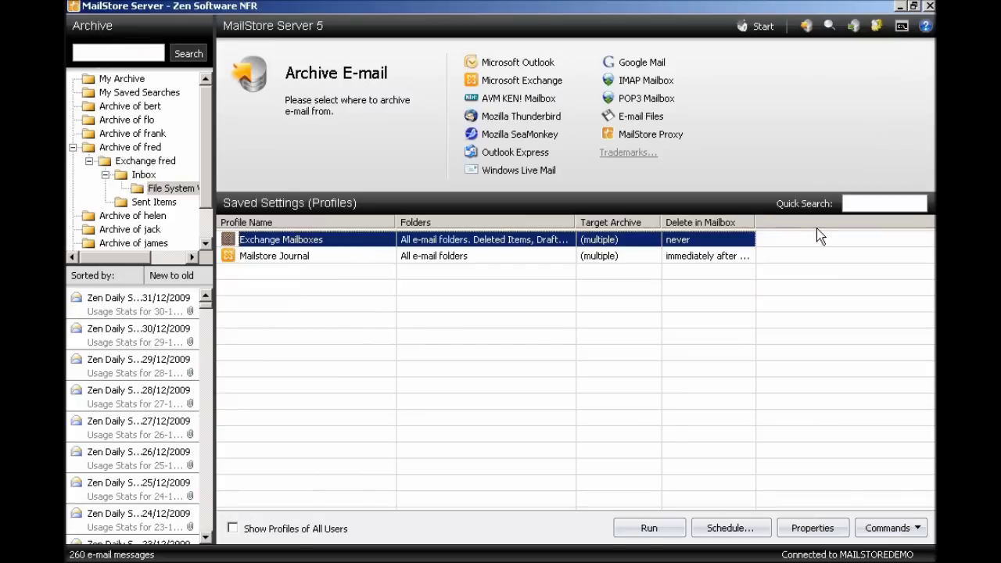
Change the Exchange Mailboxes profile to archive only messages older than 01/01/2012 and keep the existing user selection
right_click(342, 238)
left_click(409, 397)
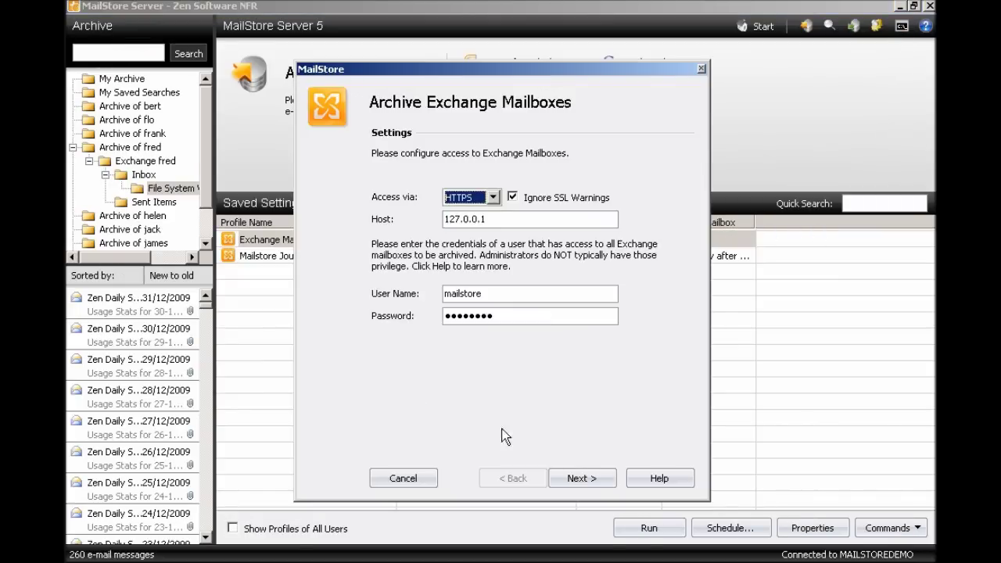
left_click(591, 480)
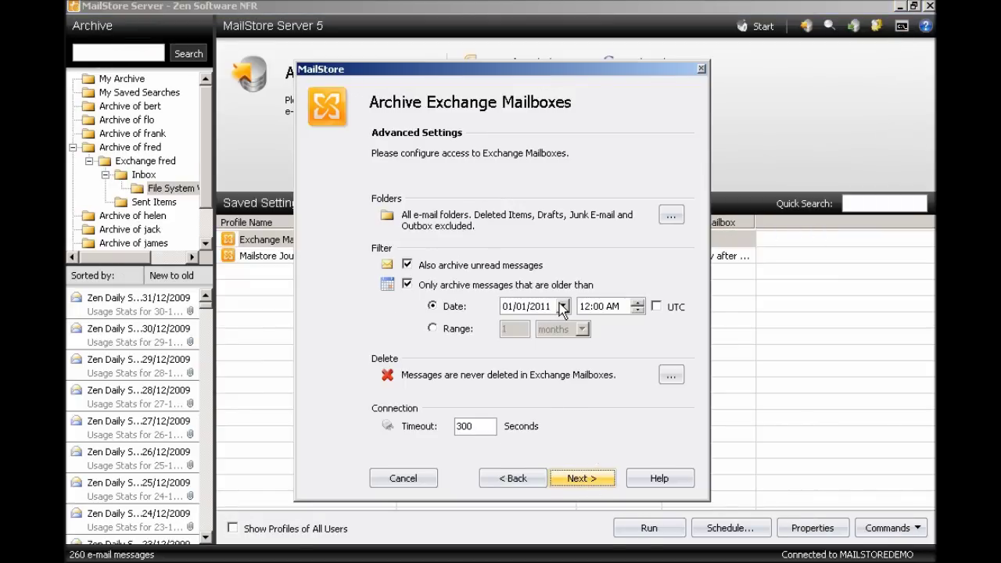
left_click(562, 305)
left_click(635, 327)
left_click(635, 328)
left_click(635, 328)
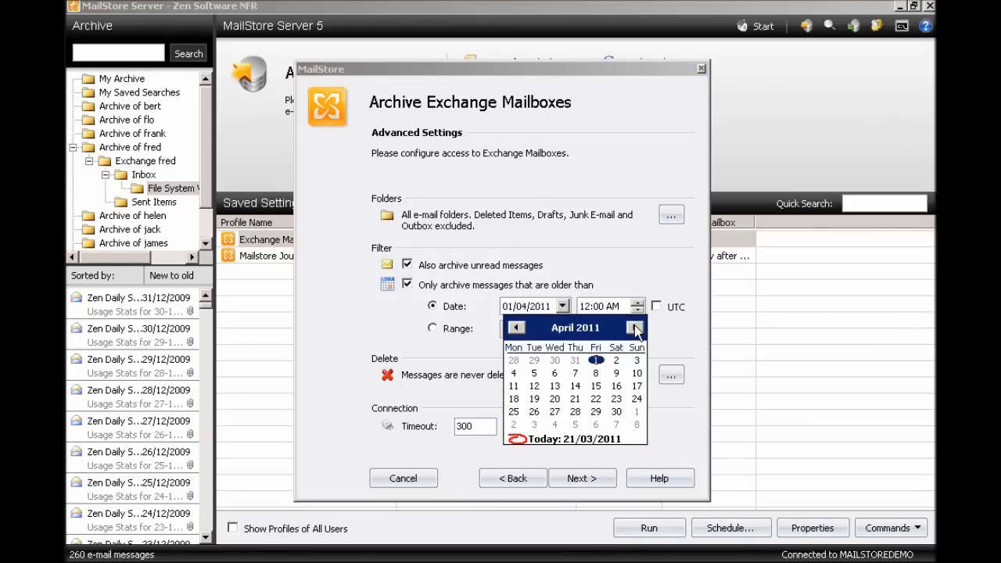
left_click(635, 327)
left_click(635, 328)
left_click(635, 328)
left_click(635, 328)
left_click(635, 328)
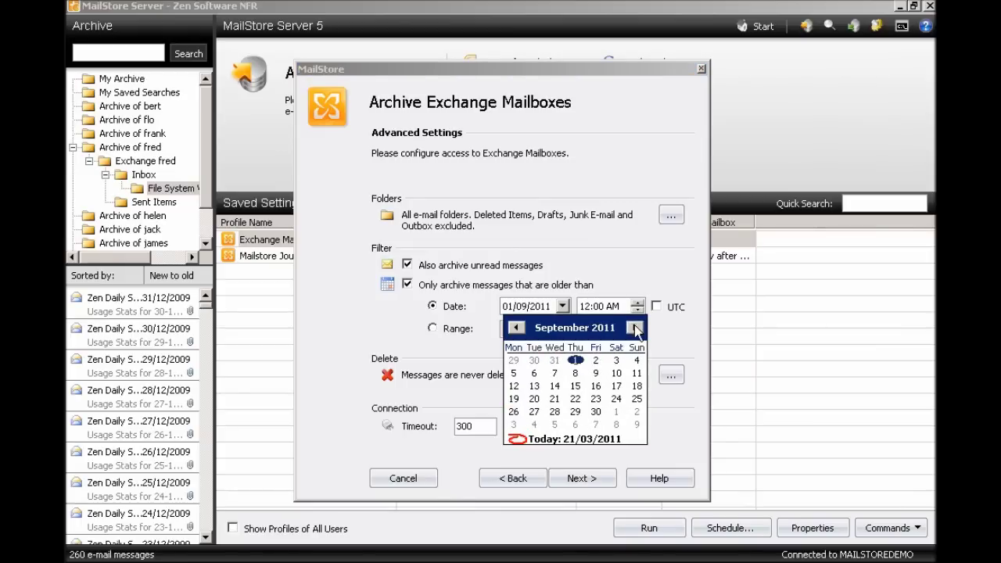
left_click(635, 328)
left_click(635, 327)
left_click(635, 328)
left_click(635, 328)
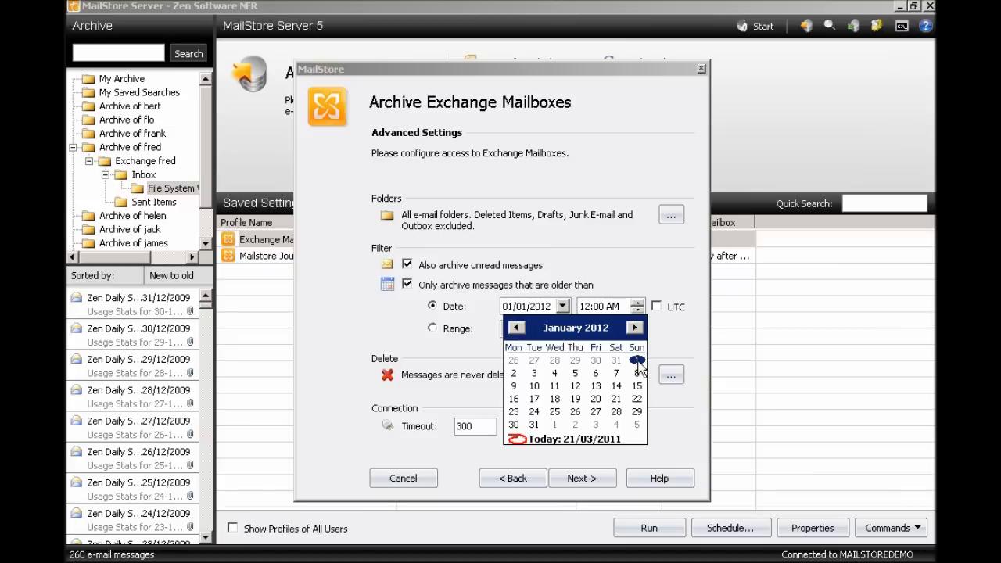
left_click(594, 485)
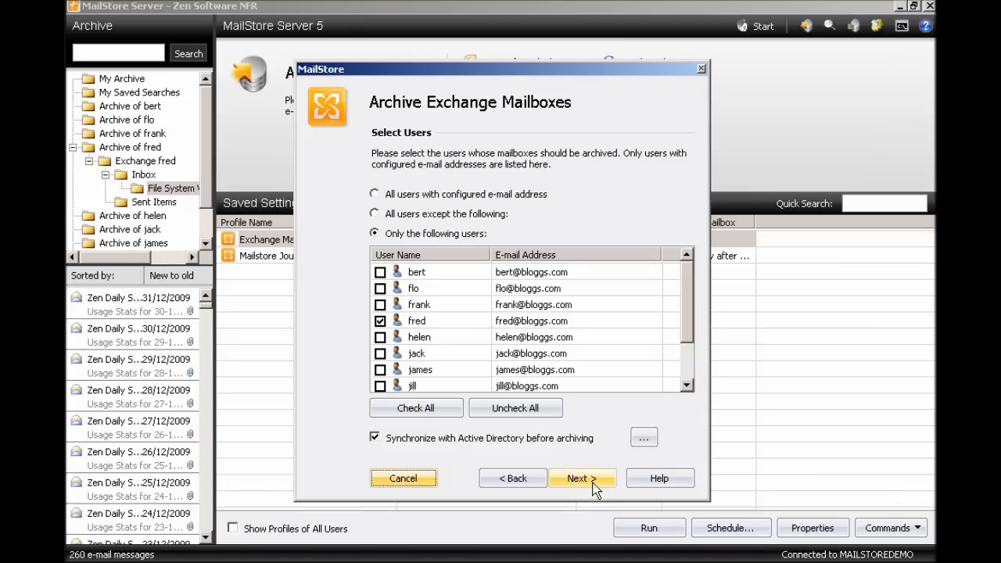
left_click(595, 478)
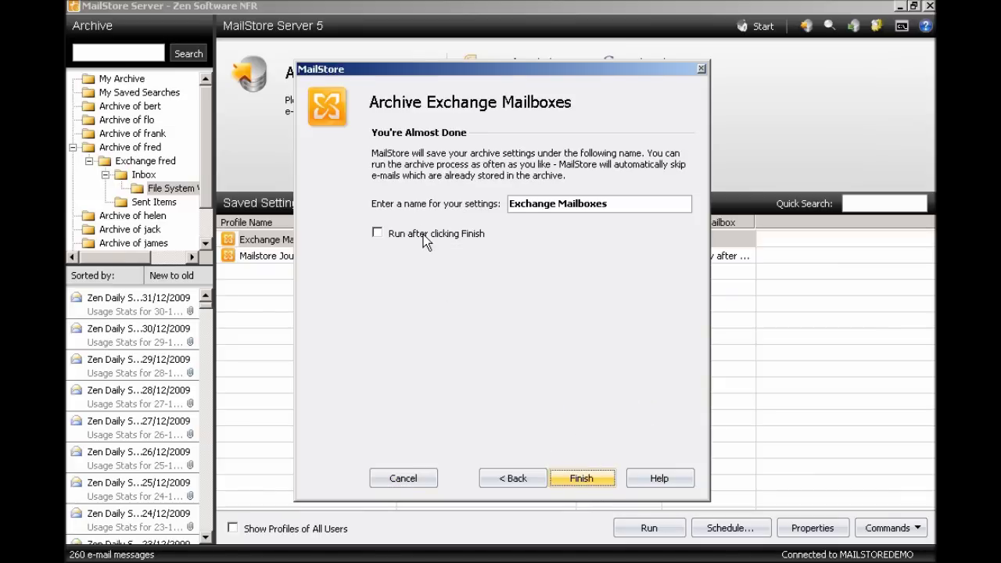
Save the Exchange Mailboxes profile with immediate running enabled, let the archiving complete and close its report
left_click(423, 234)
left_click(589, 479)
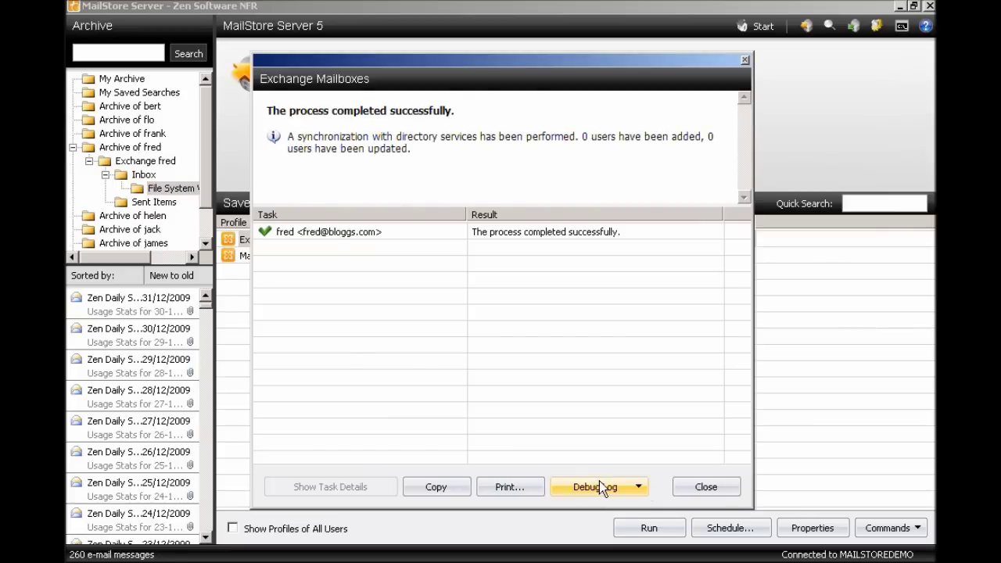
left_click(705, 488)
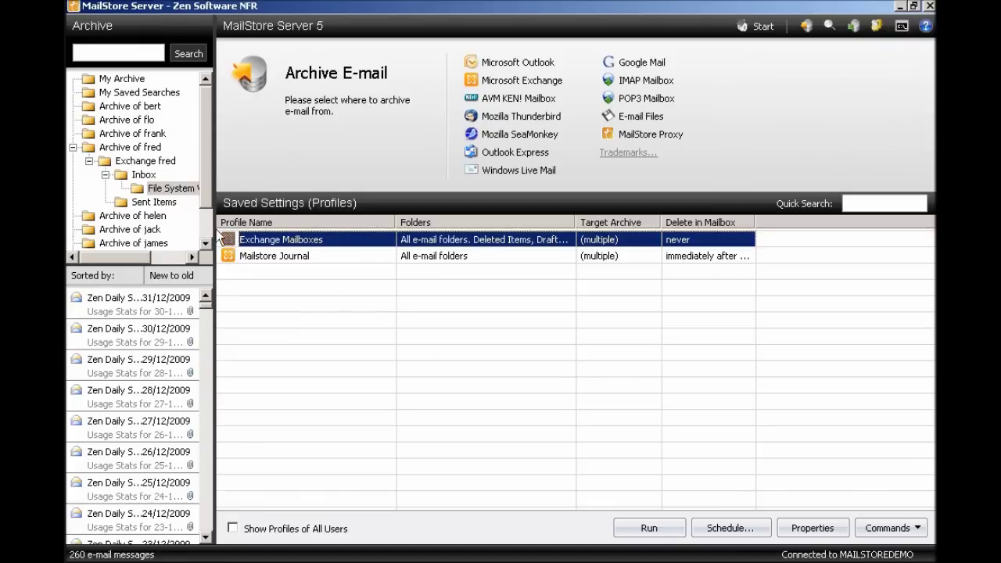
Reload the File System Web bandwidth folder under the archived inbox and examine the date range of its messages
left_click(144, 174)
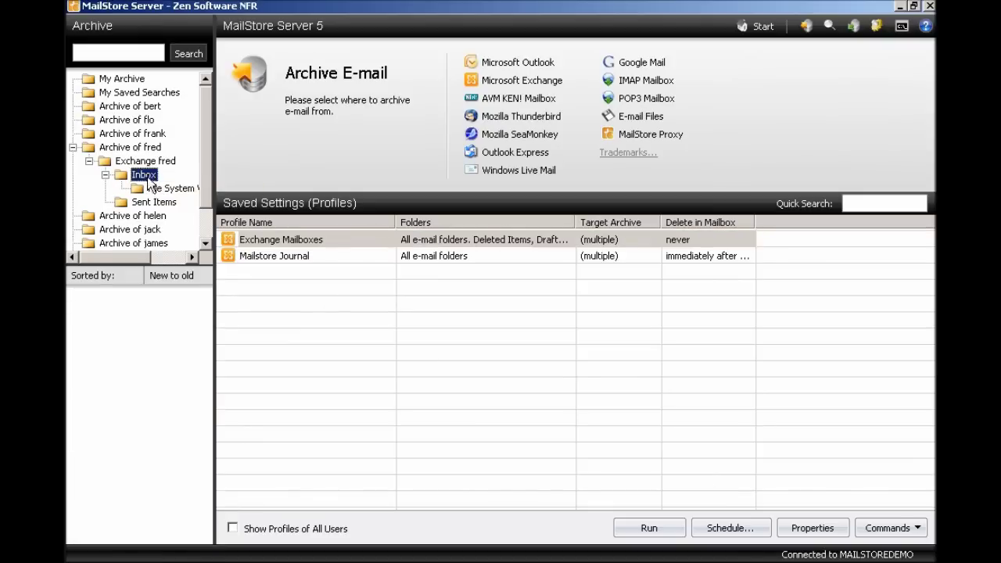
left_click(141, 190)
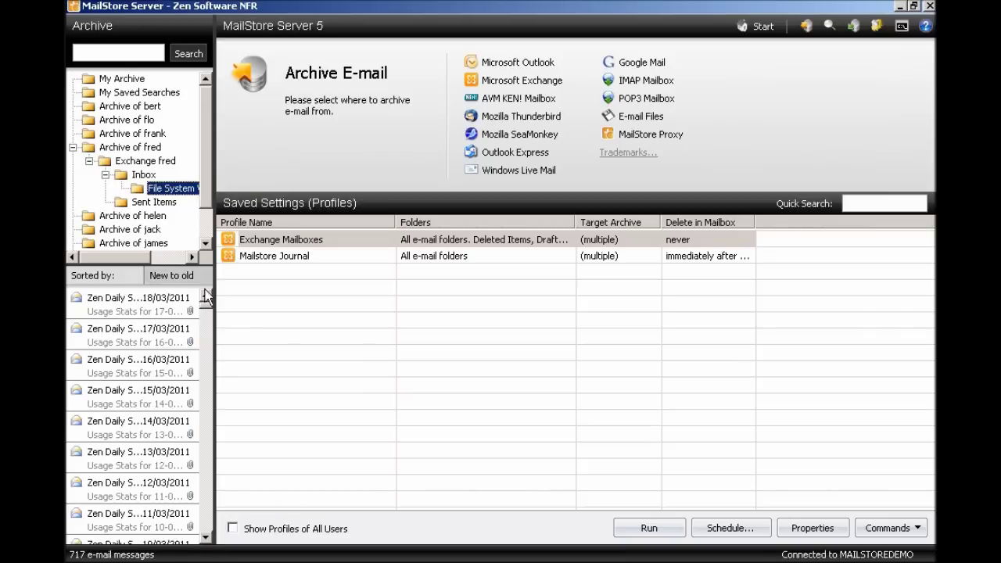
left_click_drag(206, 307, 206, 509)
left_click_drag(210, 463, 205, 300)
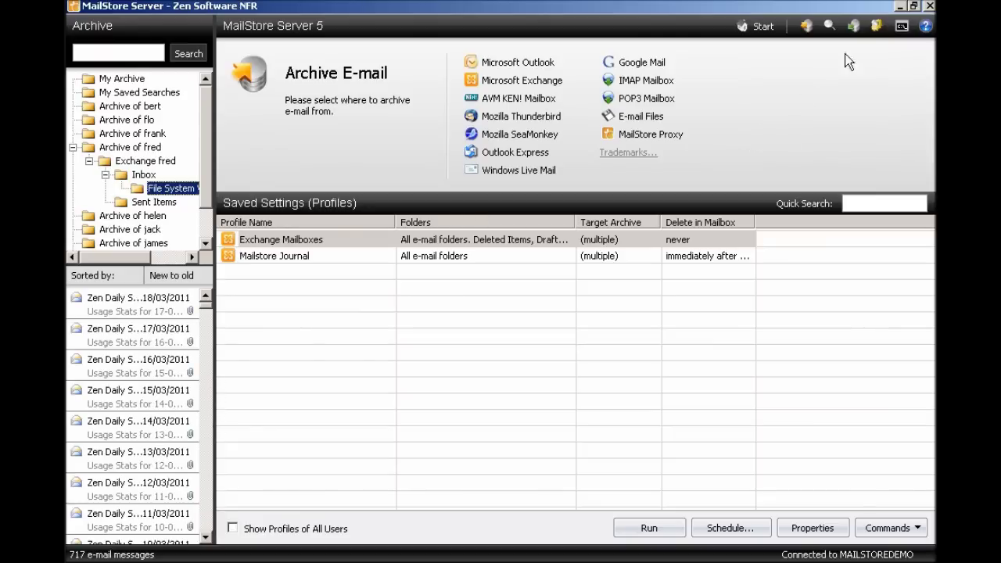
Review the message counts of the 2009, 2010 and 2011 file groups in the storage locations
left_click(877, 25)
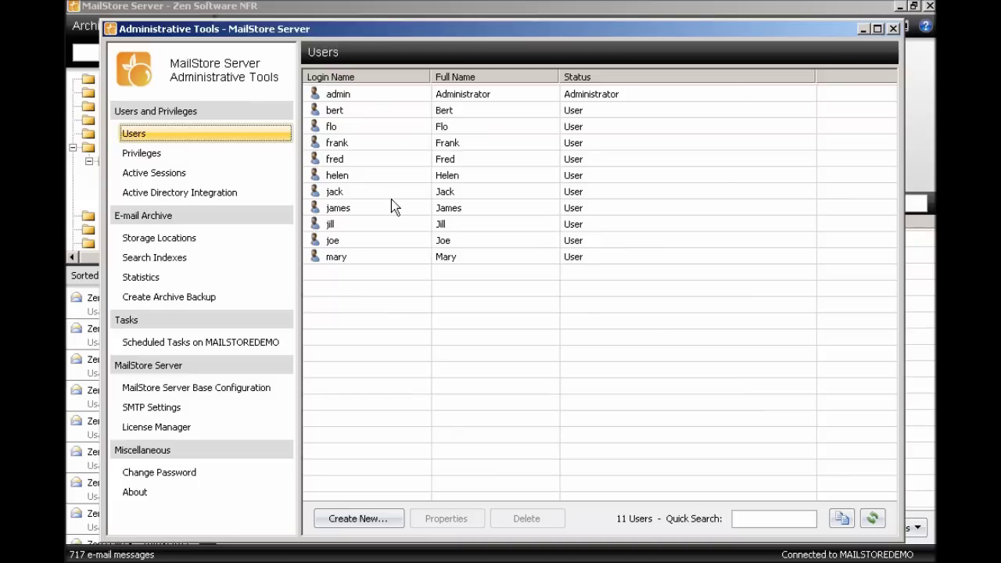
left_click(197, 238)
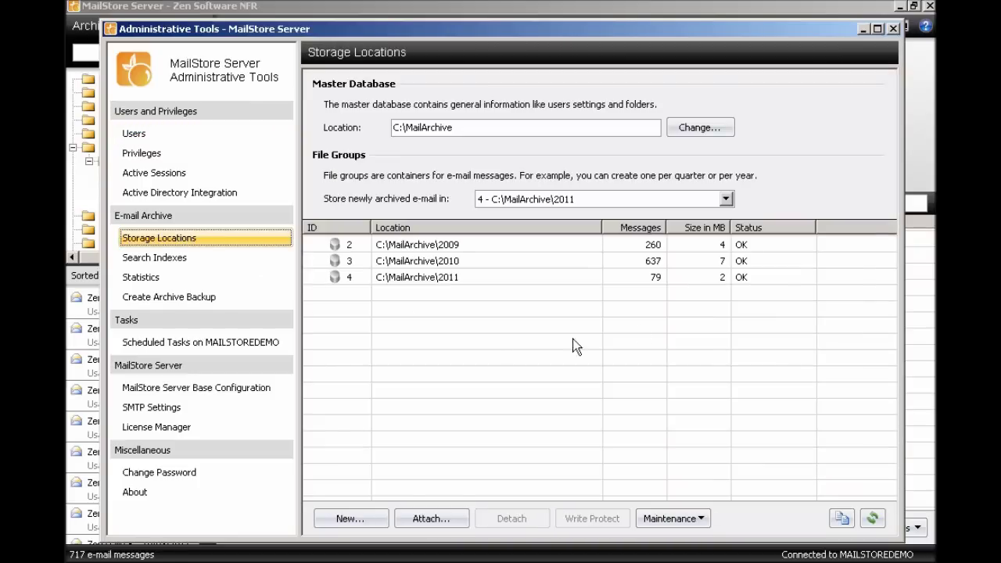
left_click(650, 247)
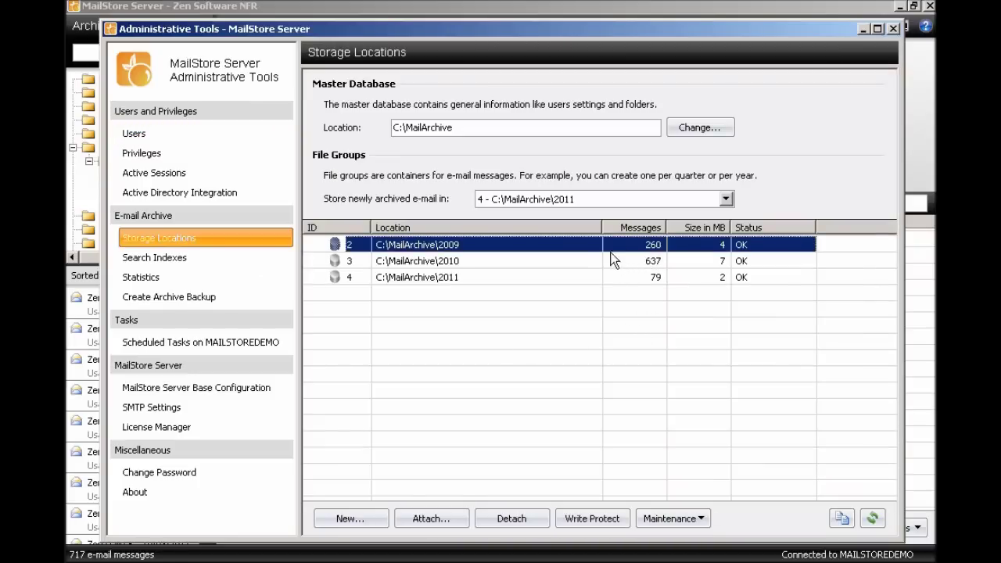
left_click(638, 261)
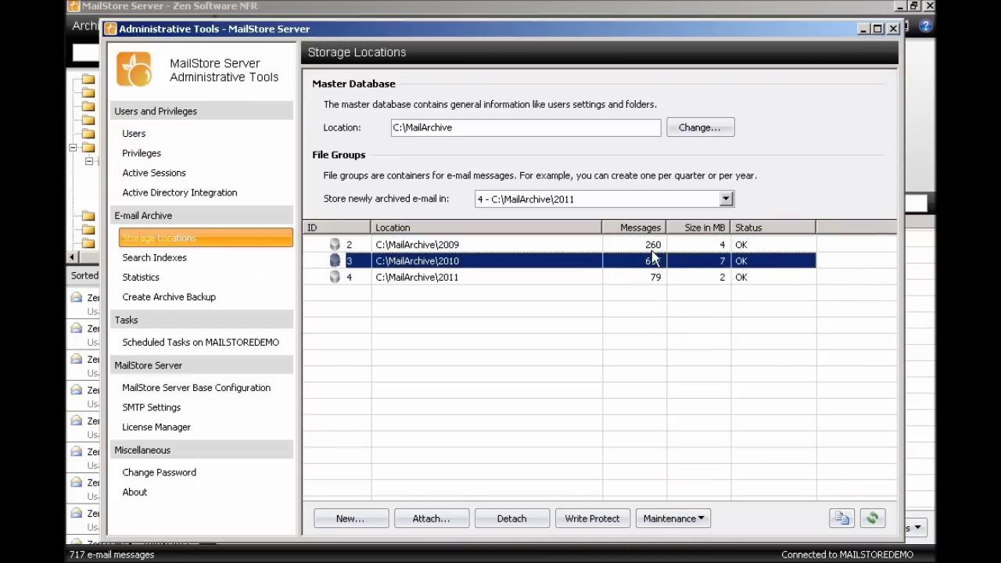
left_click(579, 278)
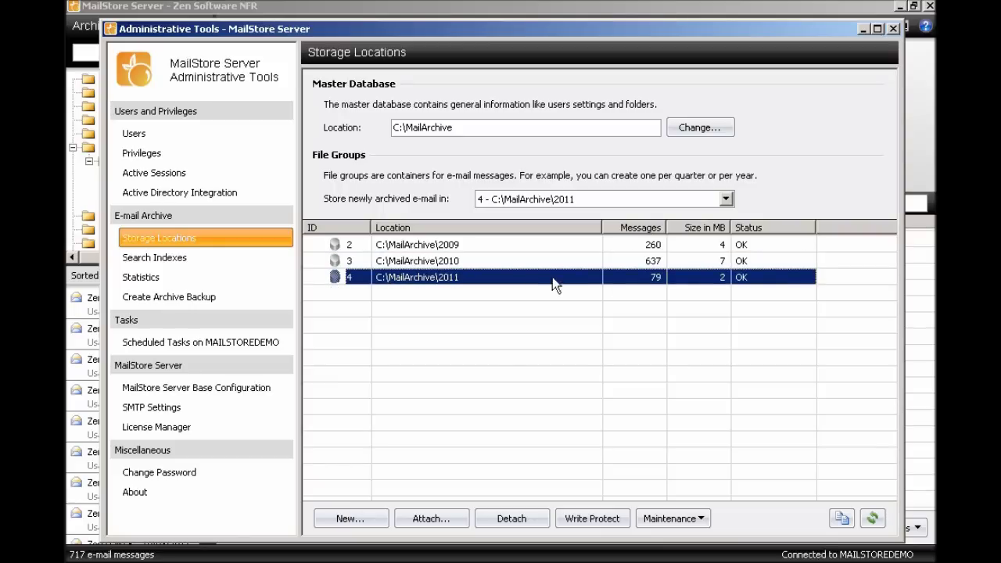
Detach file group C:\MailArchive\2009 and close Administrative Tools
left_click(443, 245)
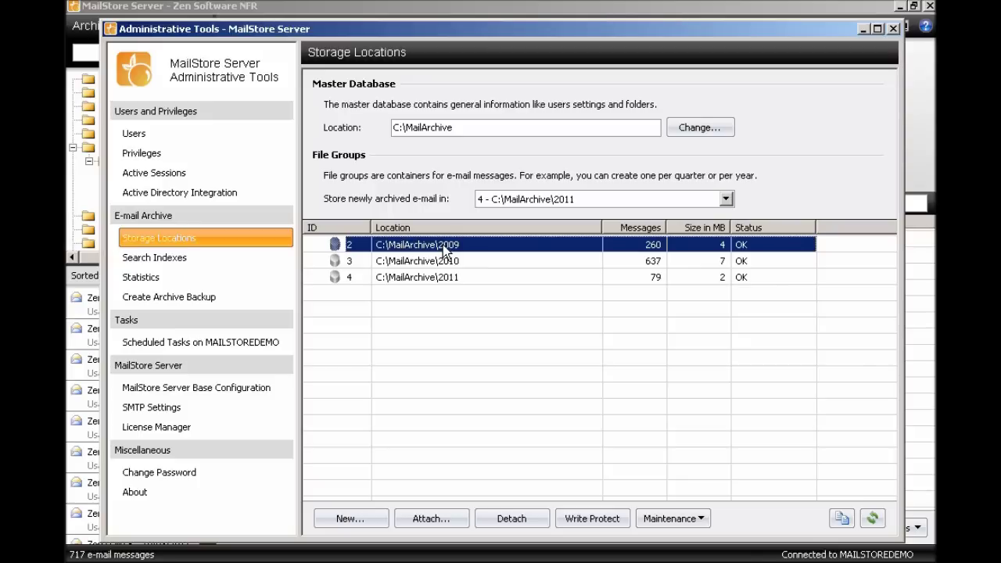
left_click(513, 517)
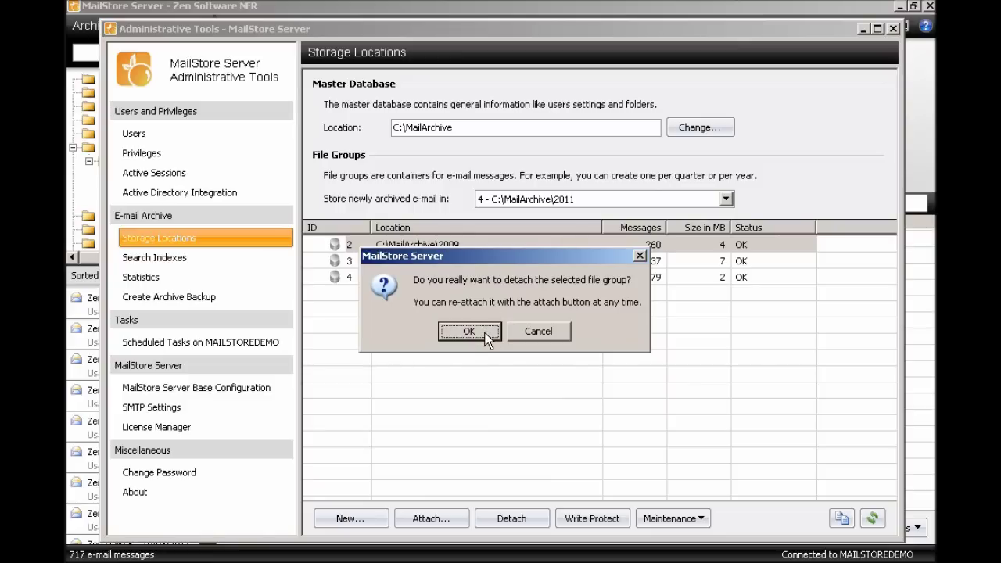
left_click(469, 332)
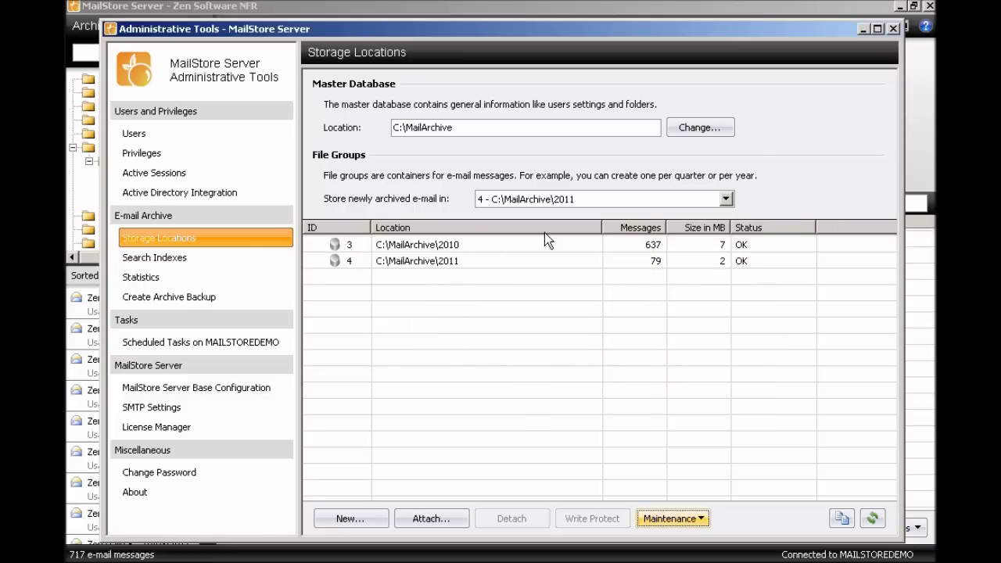
left_click(893, 30)
Refresh the File System Web bandwidth folder and check down to its oldest messages whether the 2009 e-mail is still listed
left_click(145, 175)
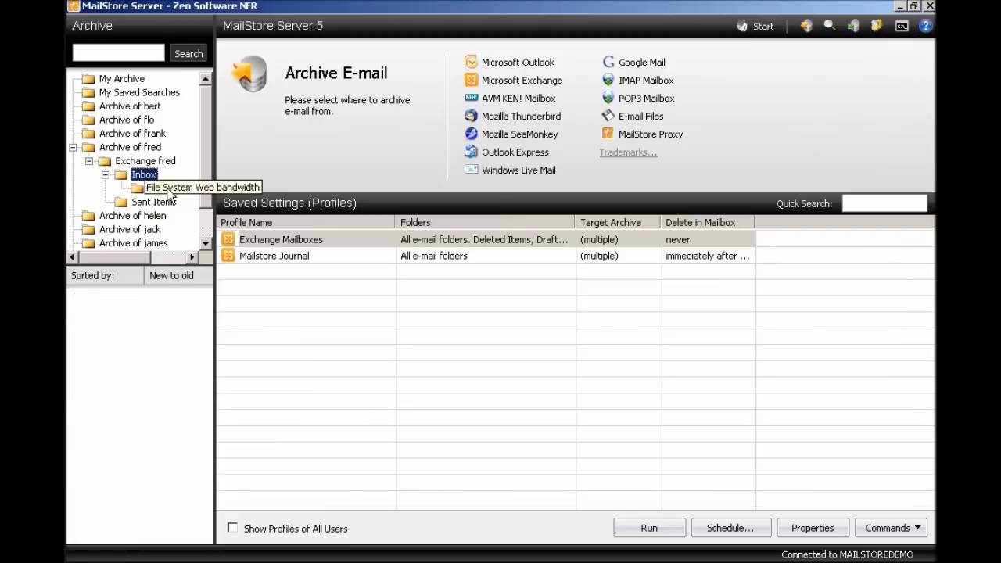
left_click(173, 190)
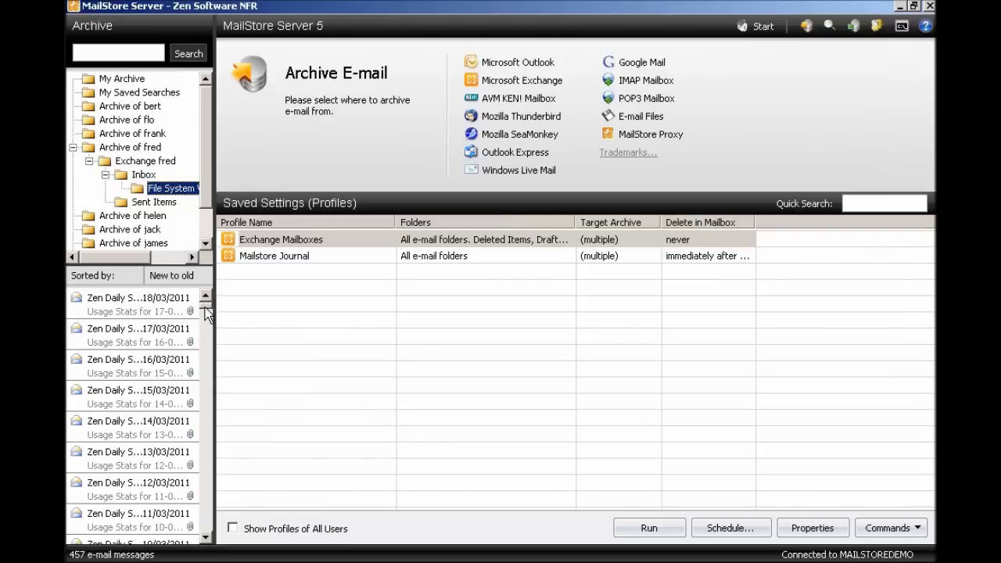
scroll(191, 438, "down", 15)
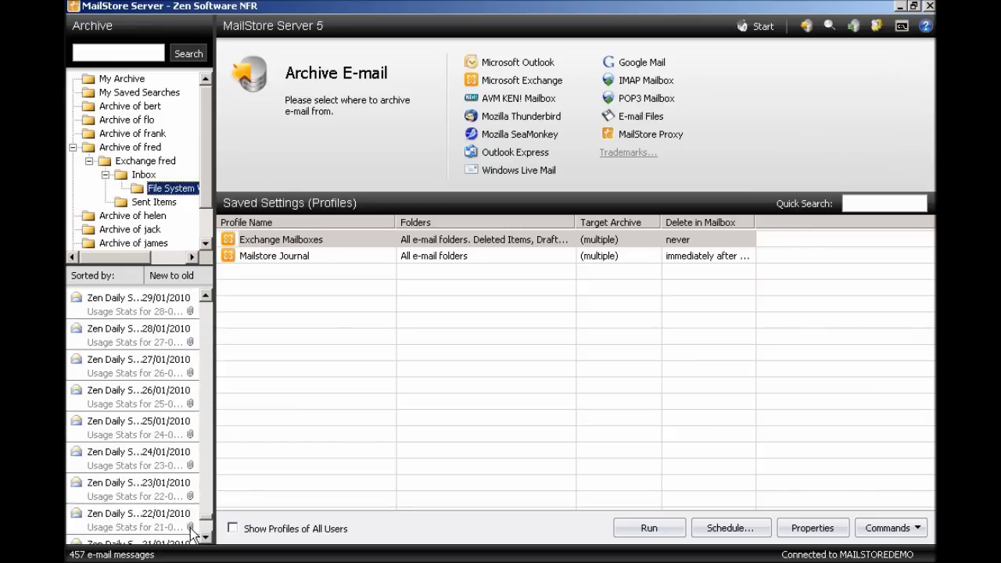
left_click_drag(203, 520, 203, 415)
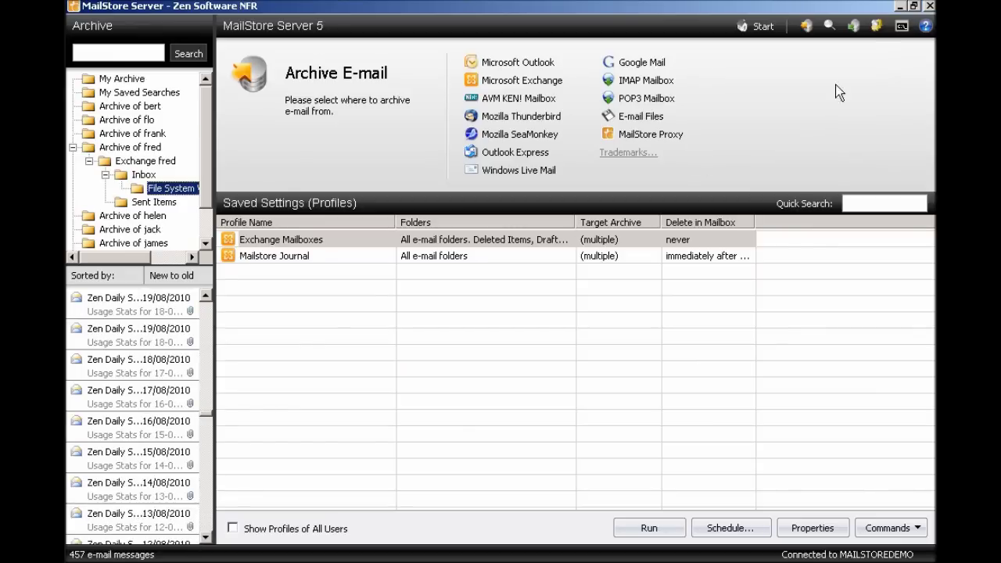
Attach the existing file group C:\MailArchive\2009 in the storage locations and close Administrative Tools
left_click(878, 25)
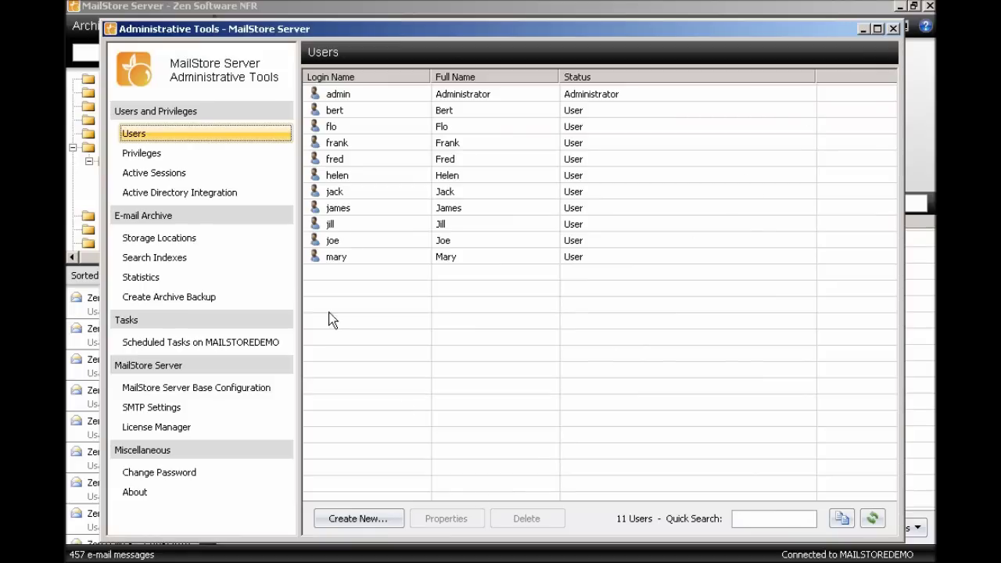
left_click(179, 237)
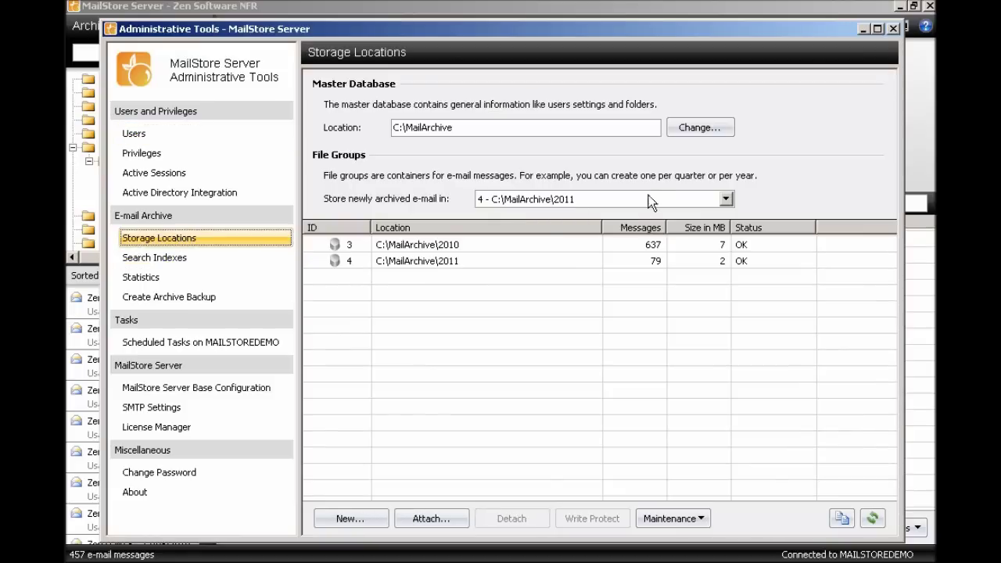
left_click(428, 523)
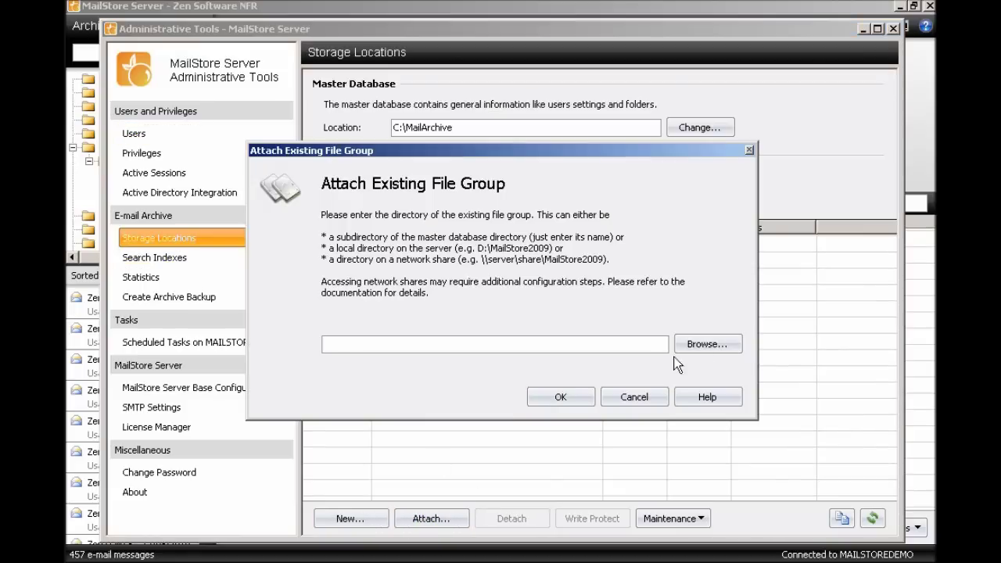
left_click(704, 348)
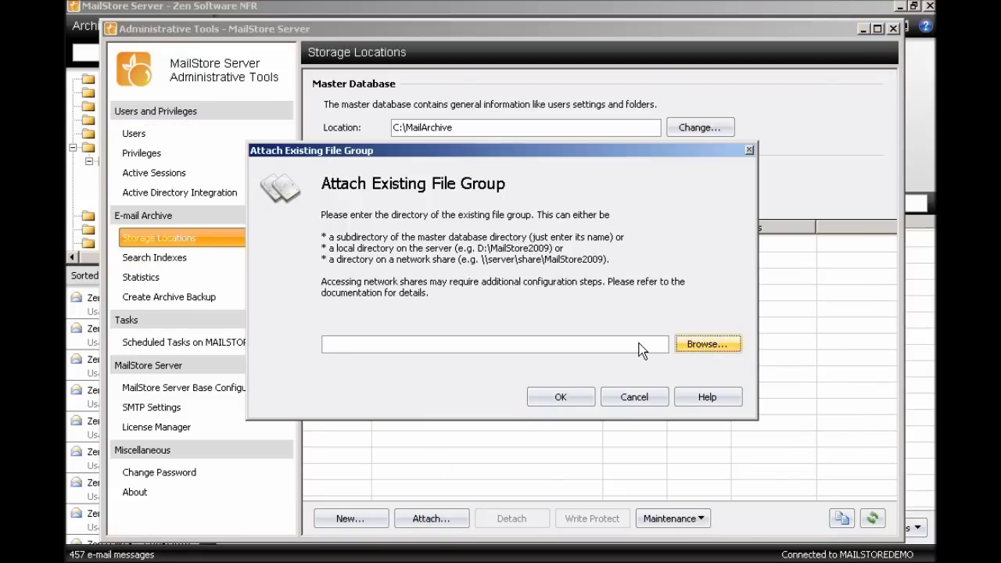
left_click(375, 190)
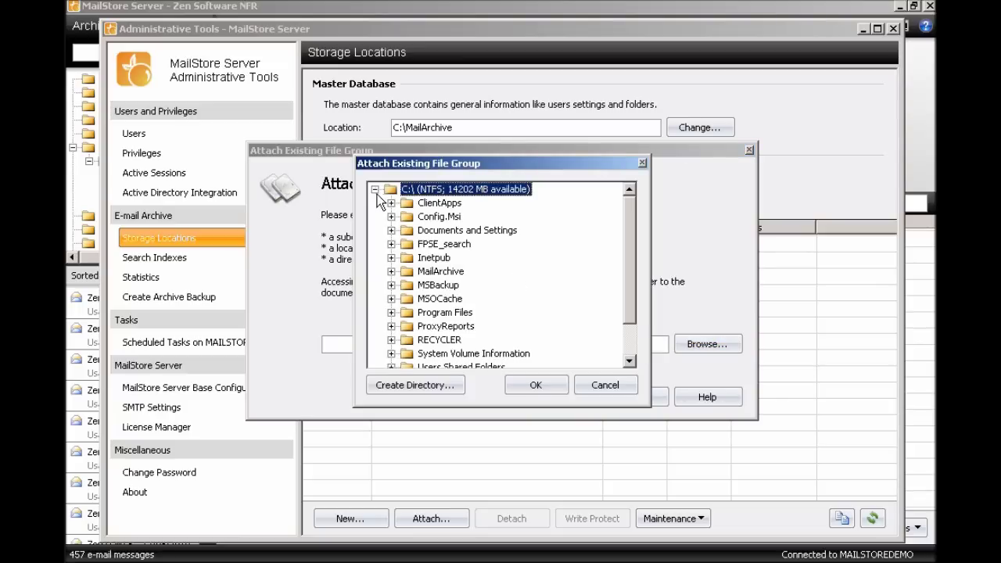
left_click(391, 272)
left_click(445, 285)
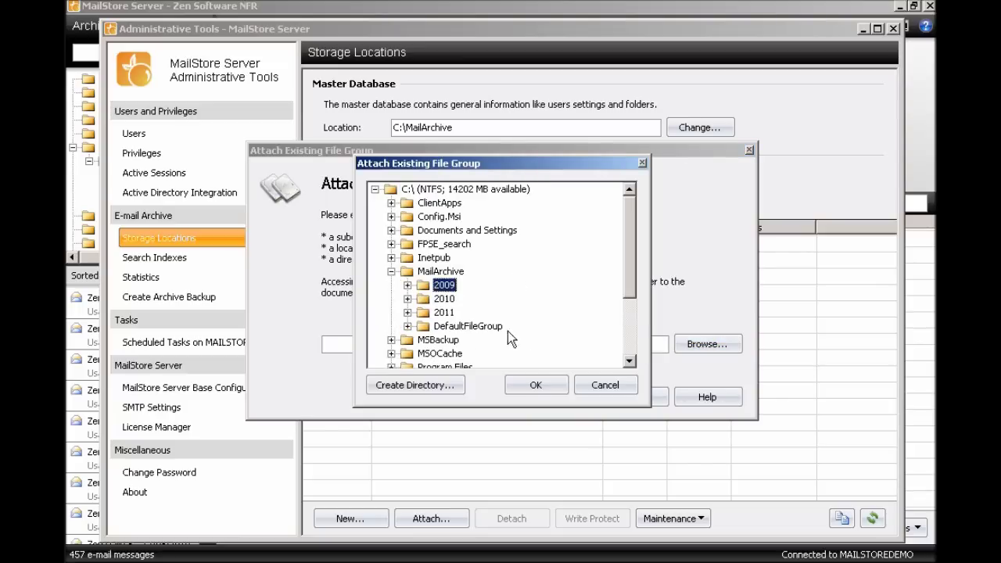
left_click(541, 388)
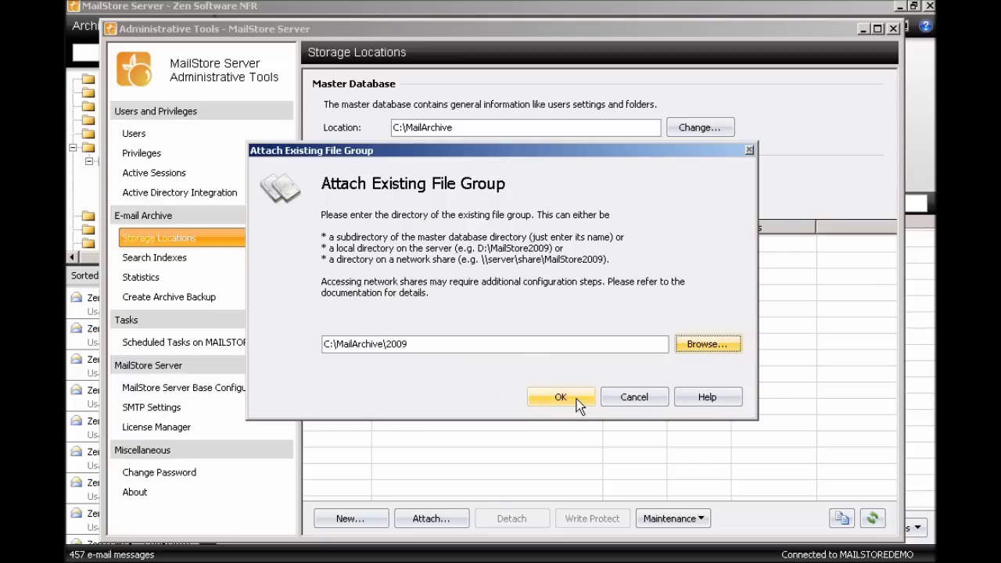
left_click(576, 399)
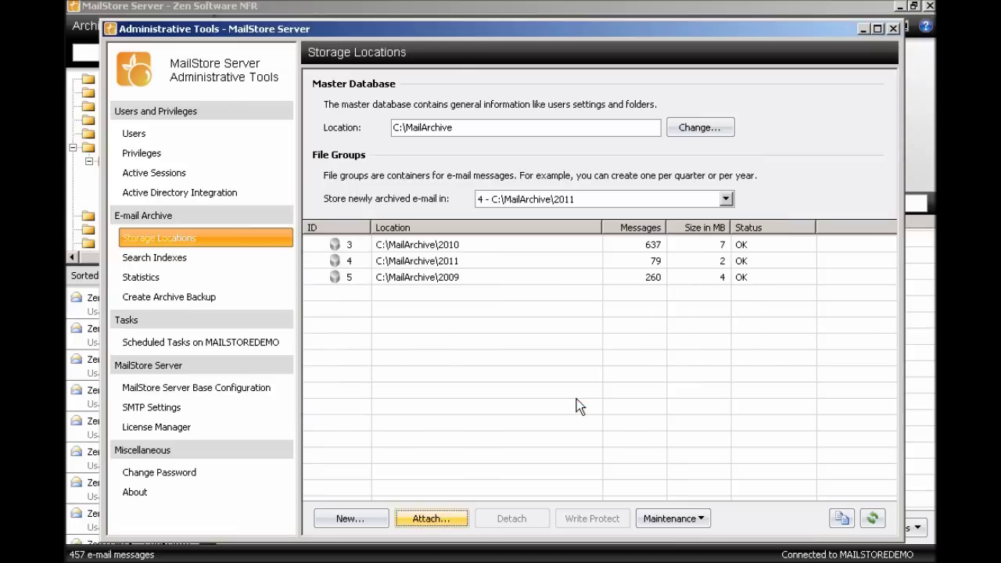
left_click(894, 27)
Reopen the File System Web bandwidth folder to check for the messages of the reattached 2009 file group
left_click(144, 175)
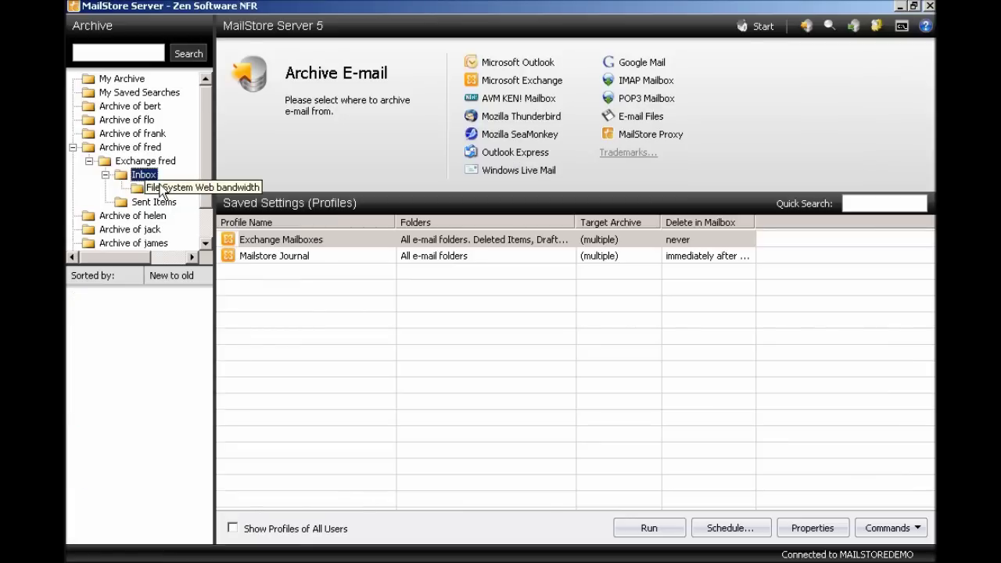
left_click(161, 189)
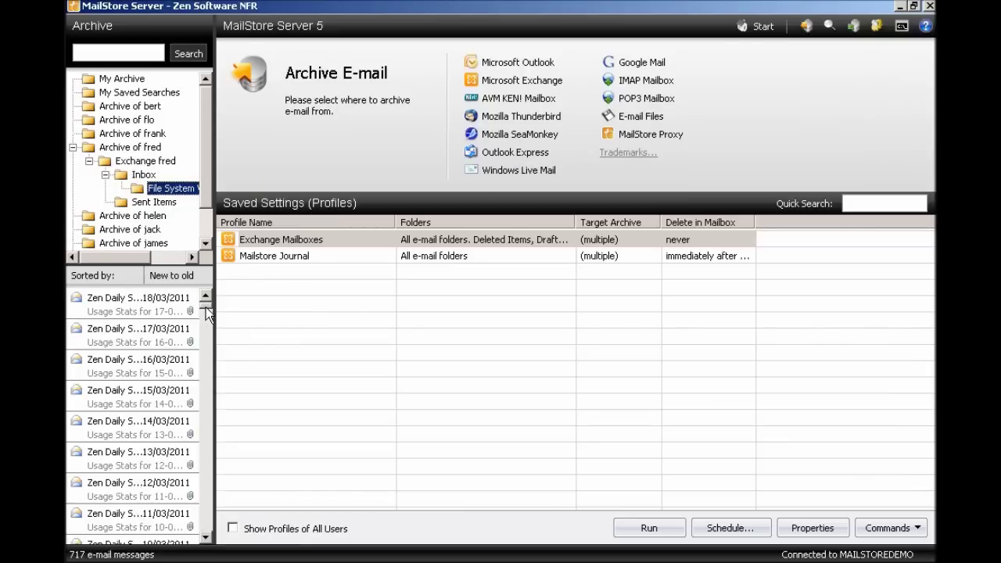